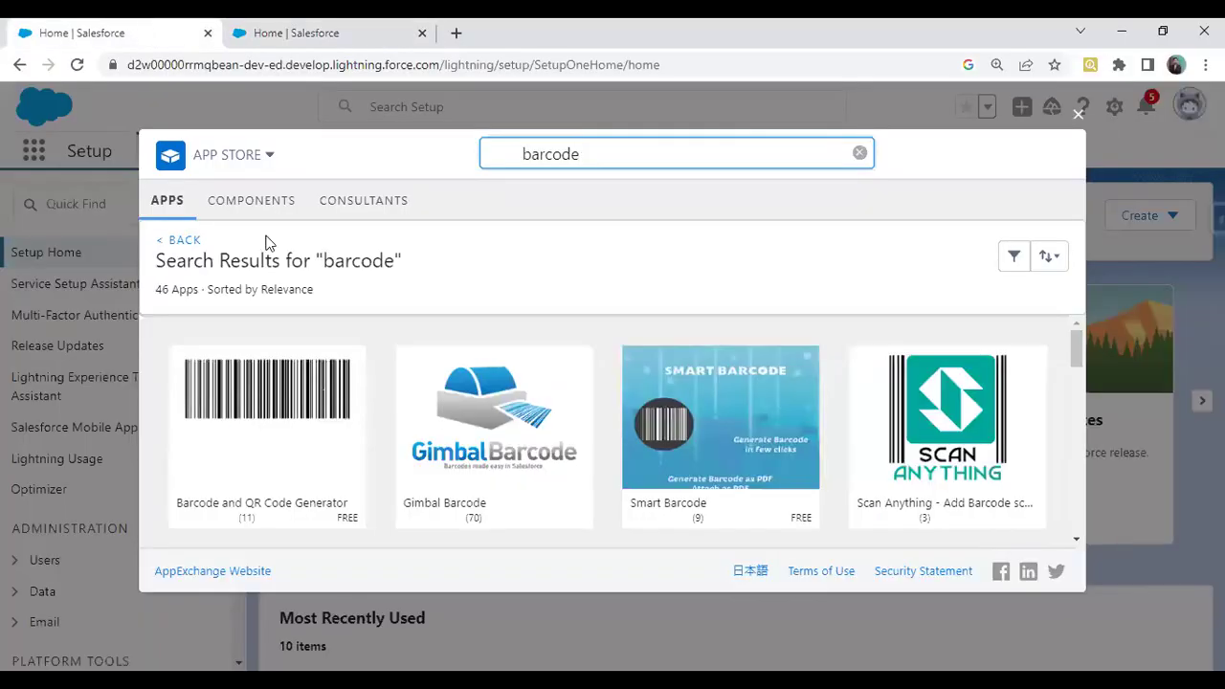
Open the Barcode and QR Code Generator listing and highlight the app's full name
mouse_move(233, 410)
left_click(266, 425)
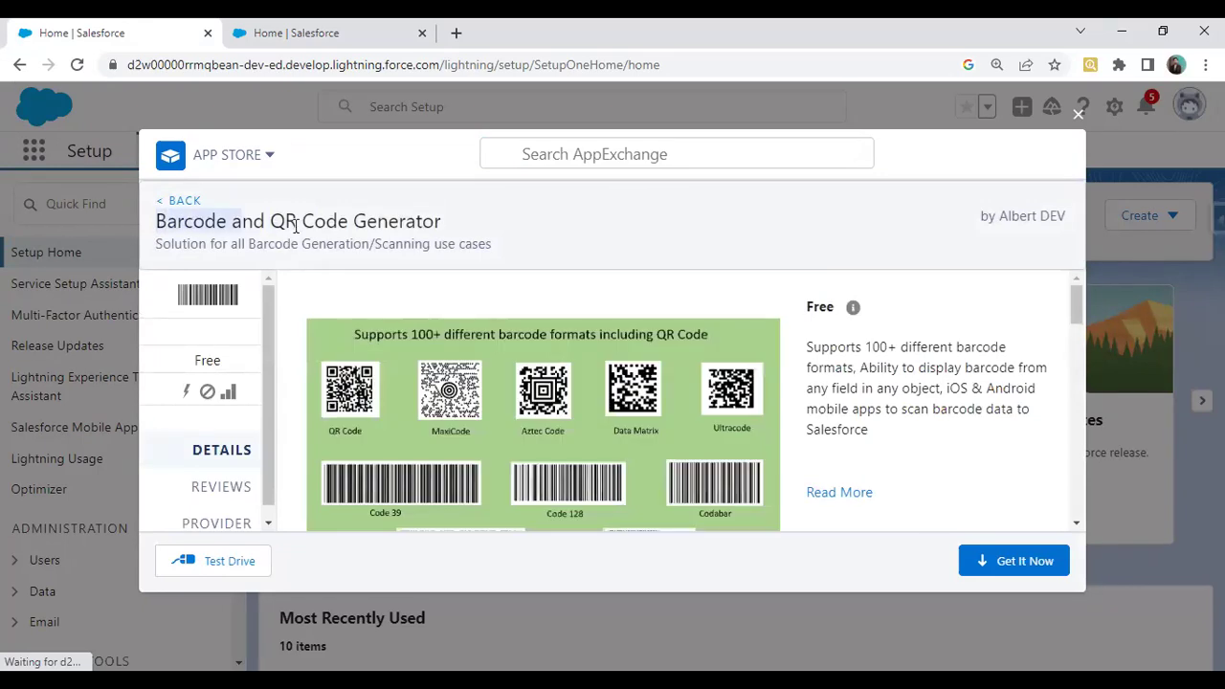
left_click_drag(297, 225, 441, 220)
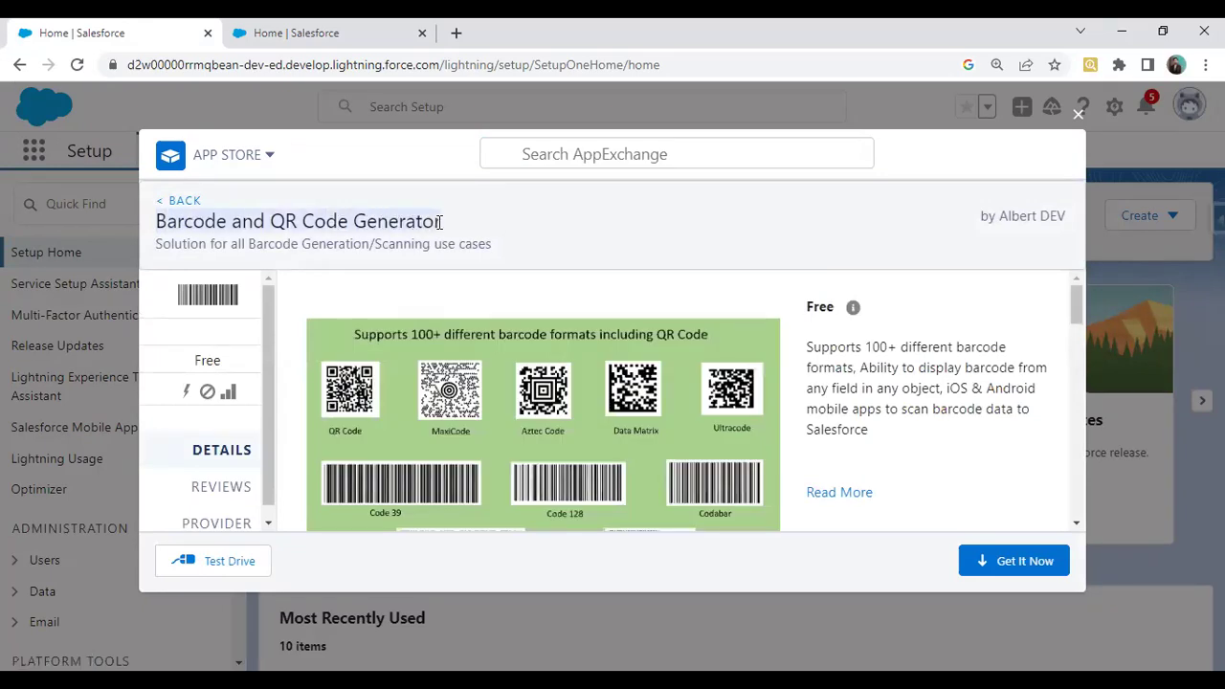
left_click(199, 362)
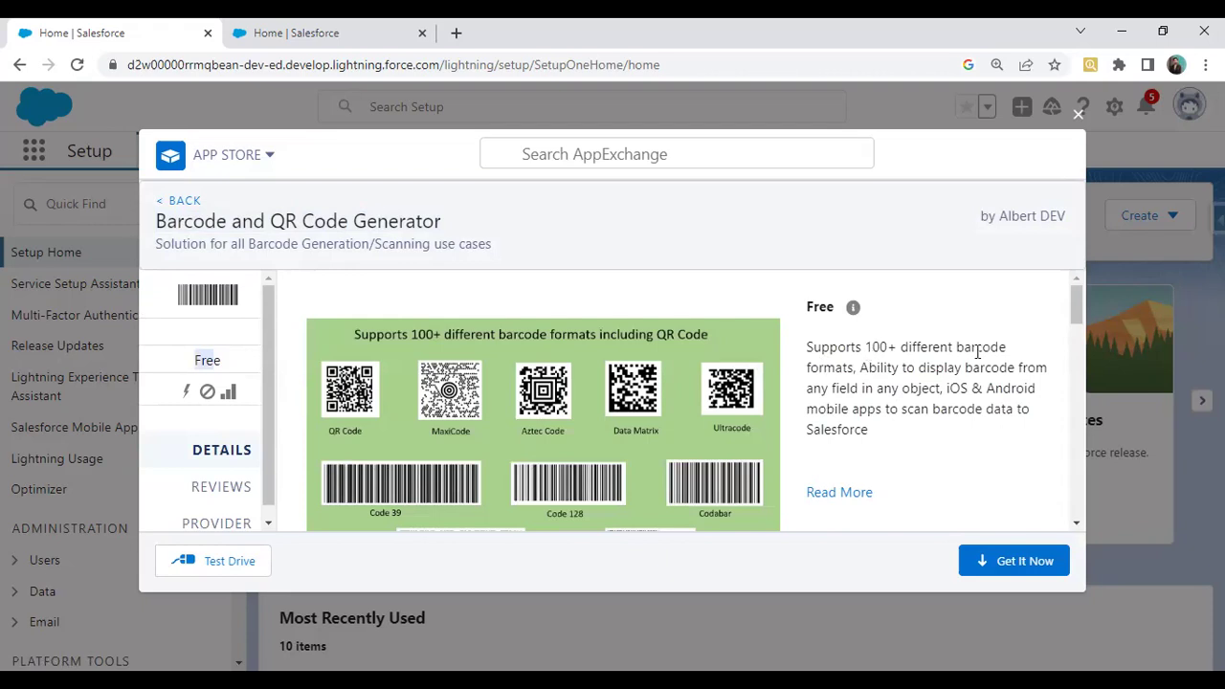
Scroll through the app's details and choose Get It Now
scroll(657, 408, "down", 1)
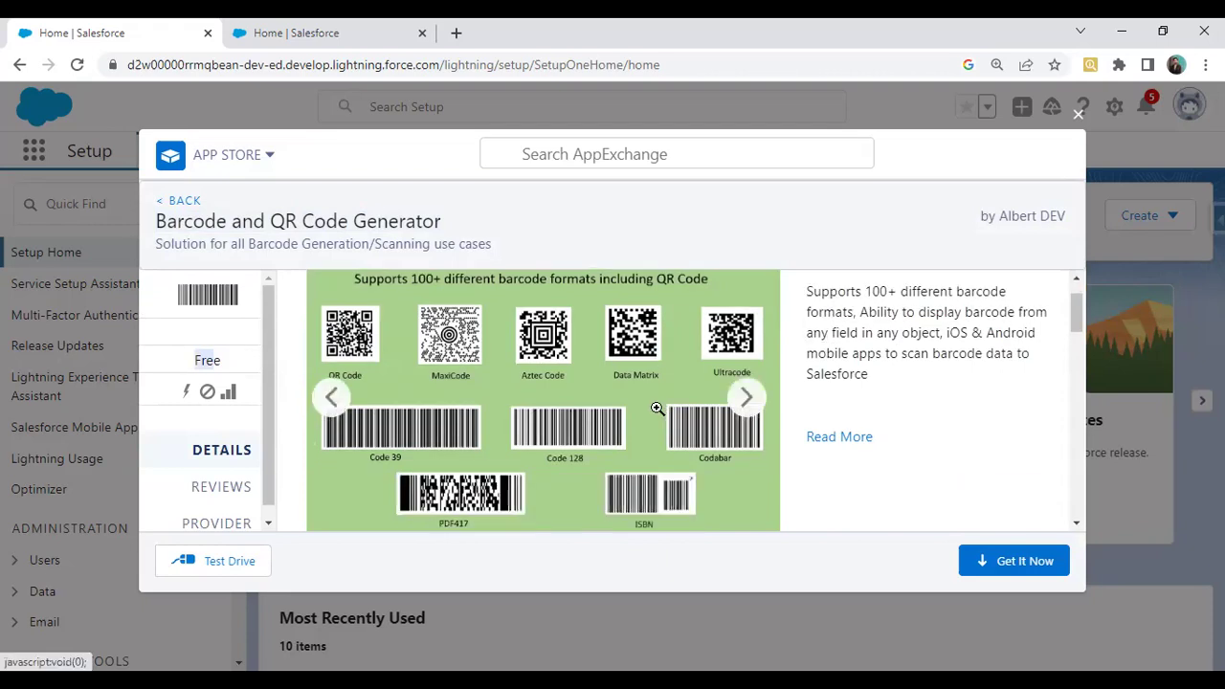
scroll(657, 408, "down", 1)
scroll(657, 409, "up", 2)
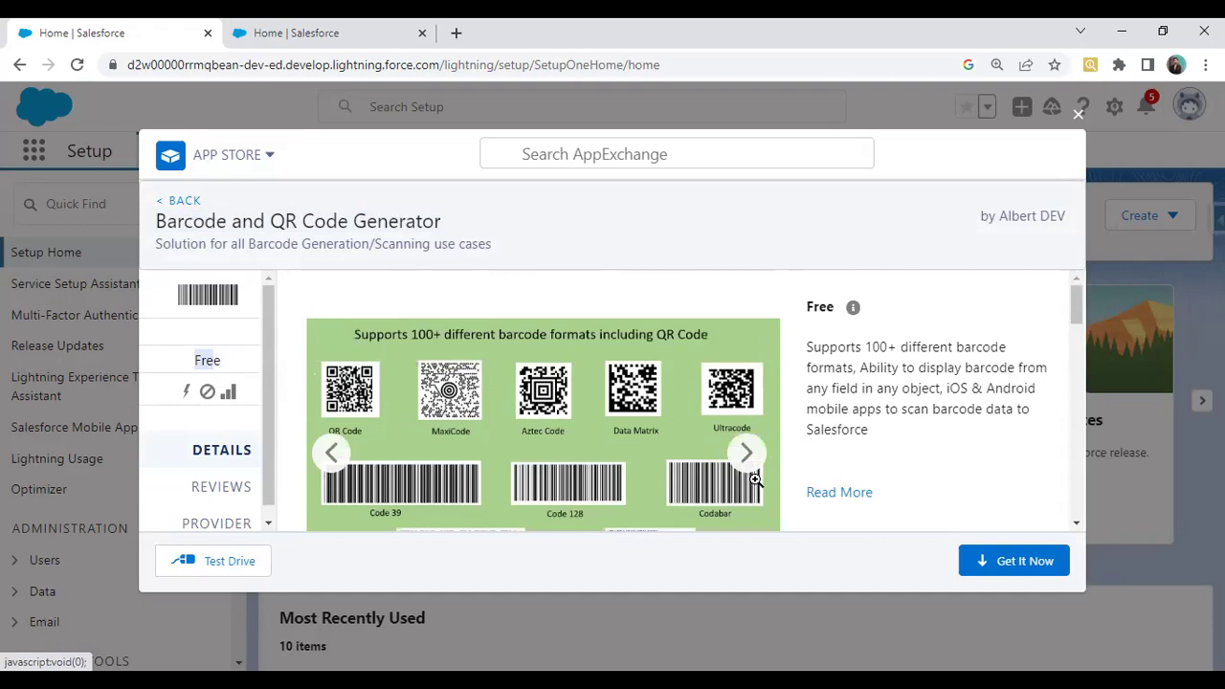
scroll(716, 445, "down", 3)
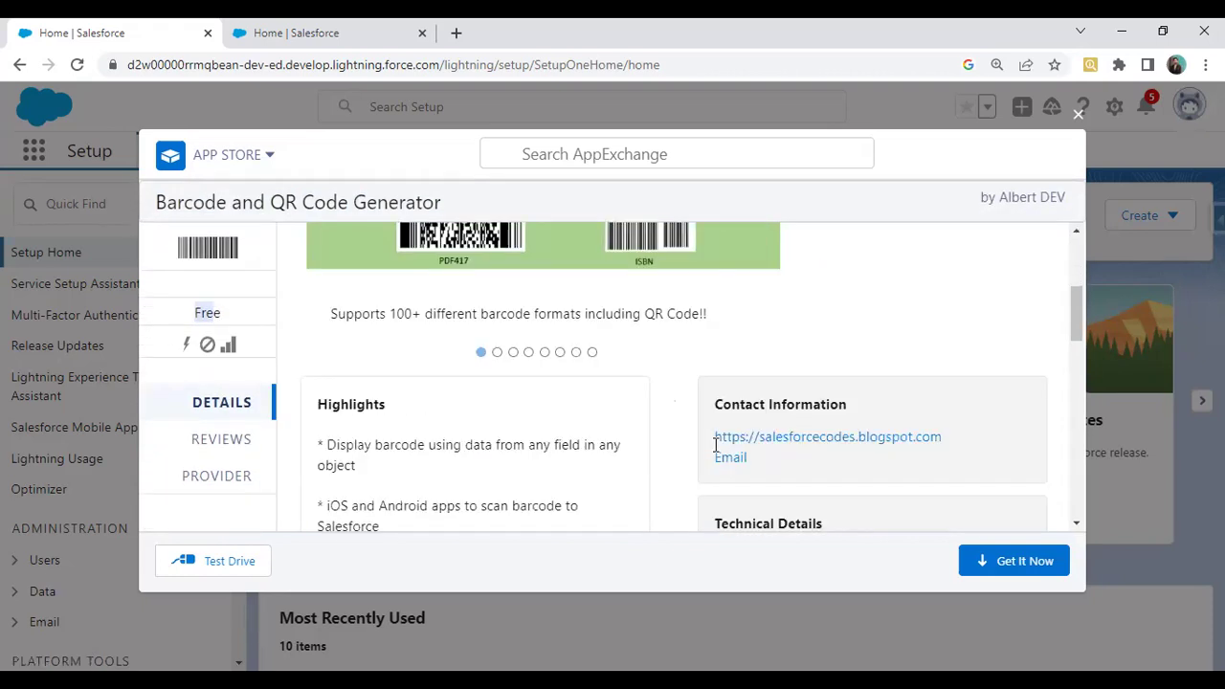
scroll(716, 445, "down", 5)
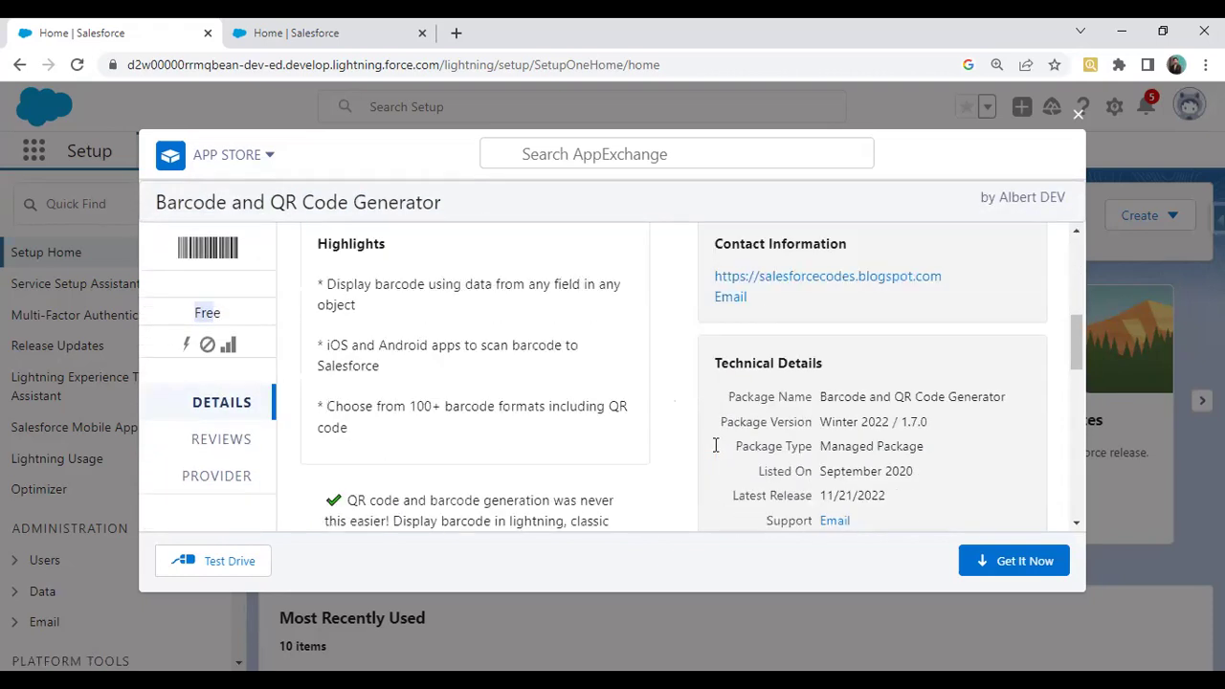
left_click(1006, 557)
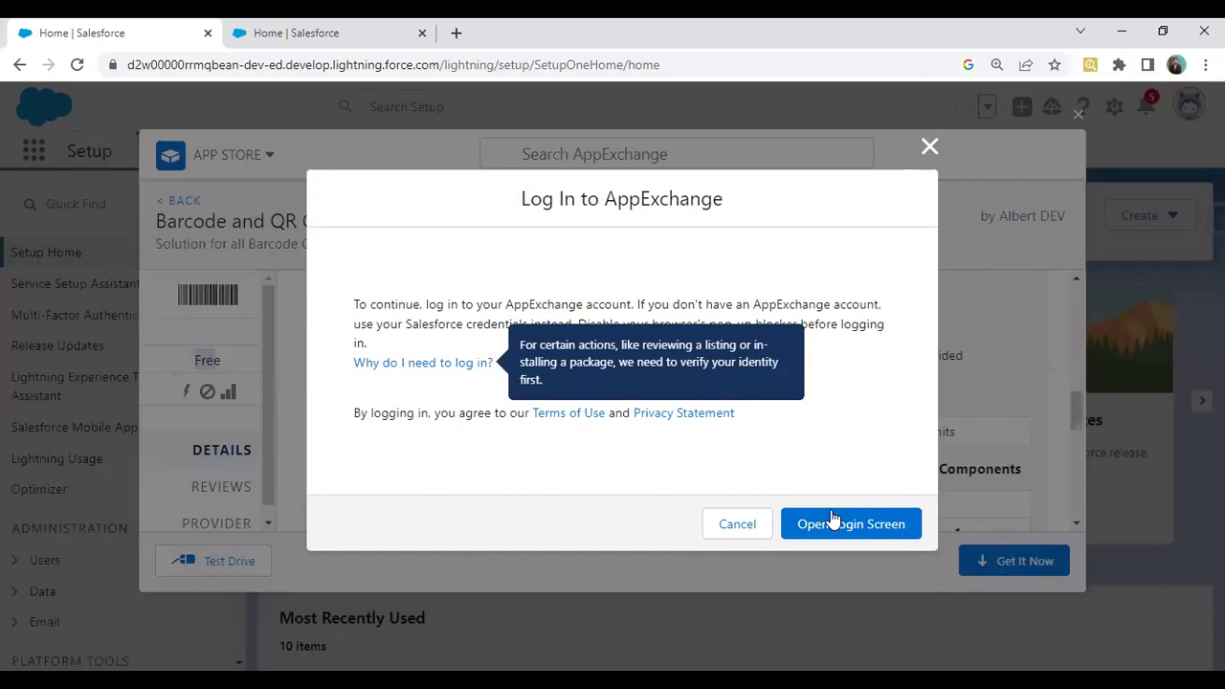
Bring up the AppExchange login screen and move its popup window aside
left_click(831, 533)
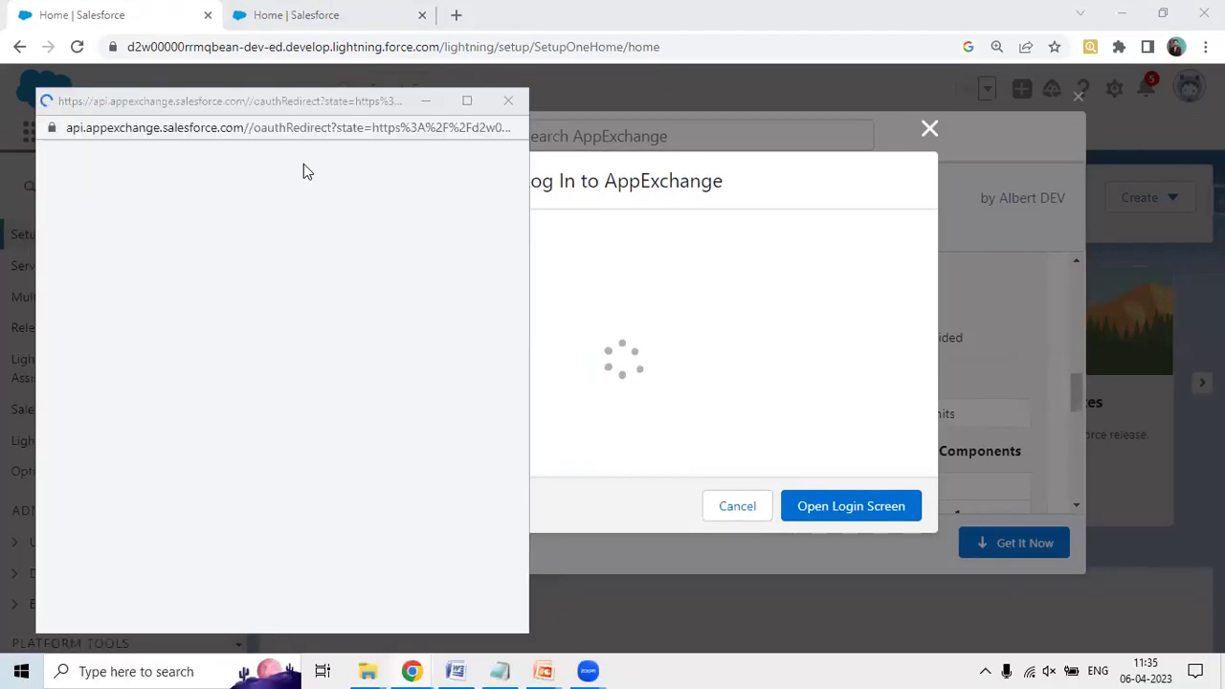
left_click(265, 103)
left_click_drag(266, 104, 318, 93)
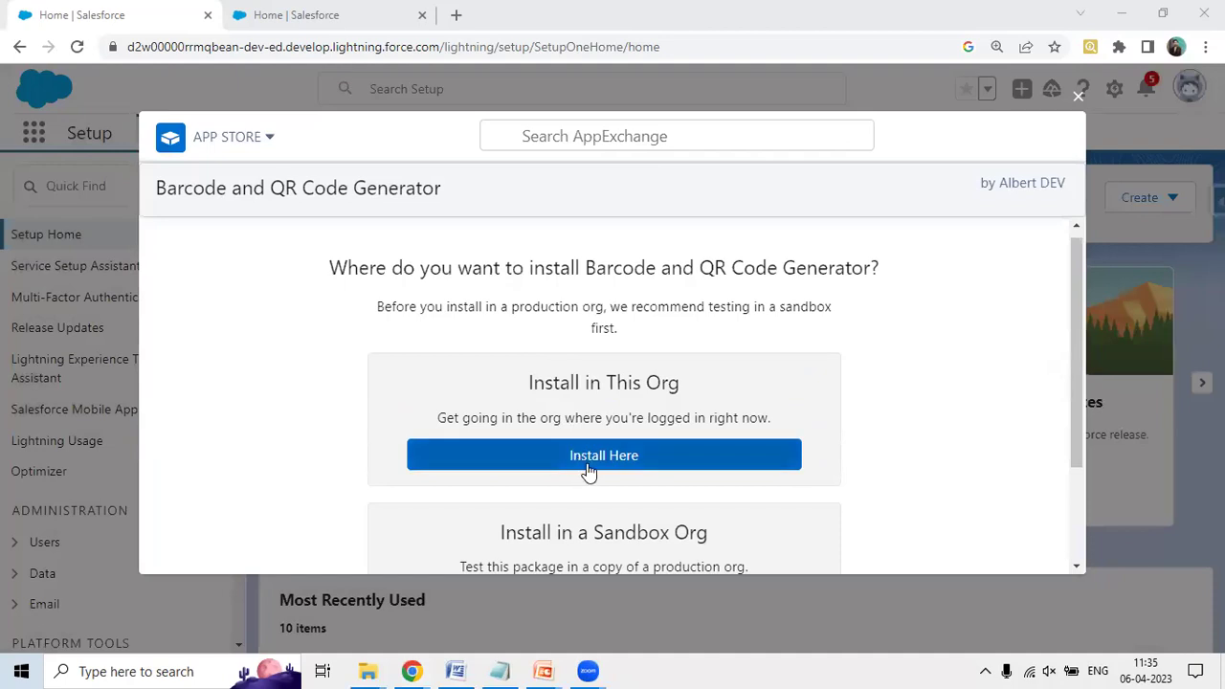
Choose Install Here, agree to the terms, and confirm the installation
left_click(614, 458)
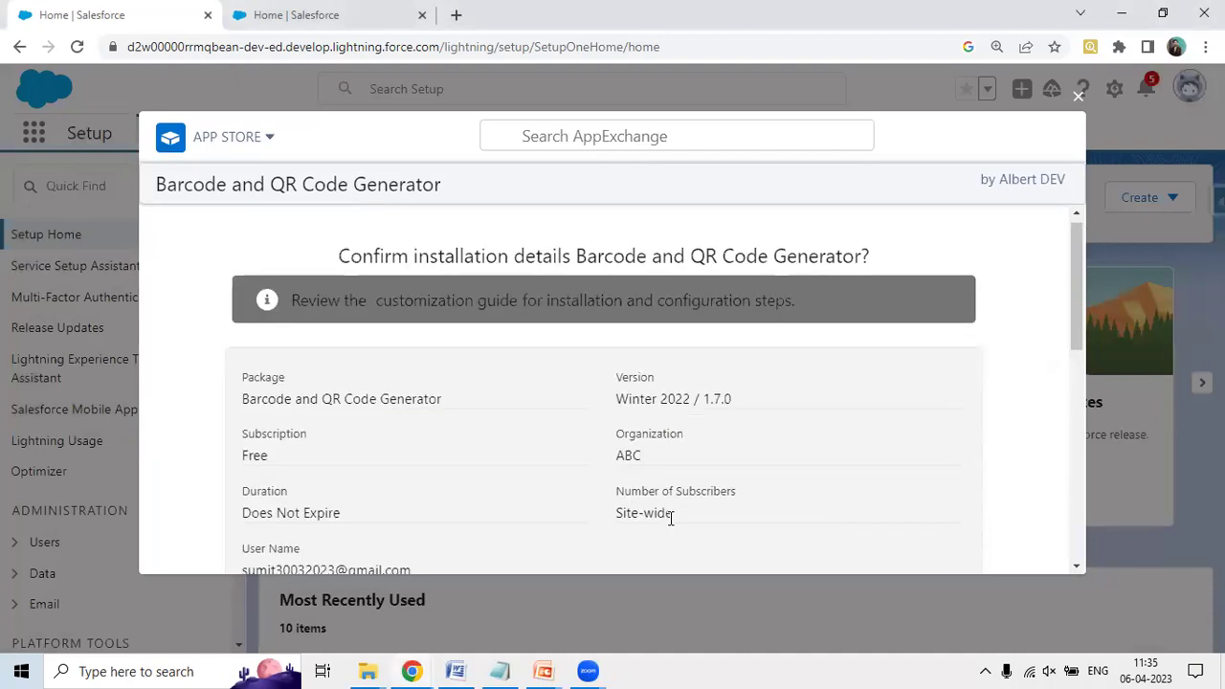
scroll(670, 518, "down", 10)
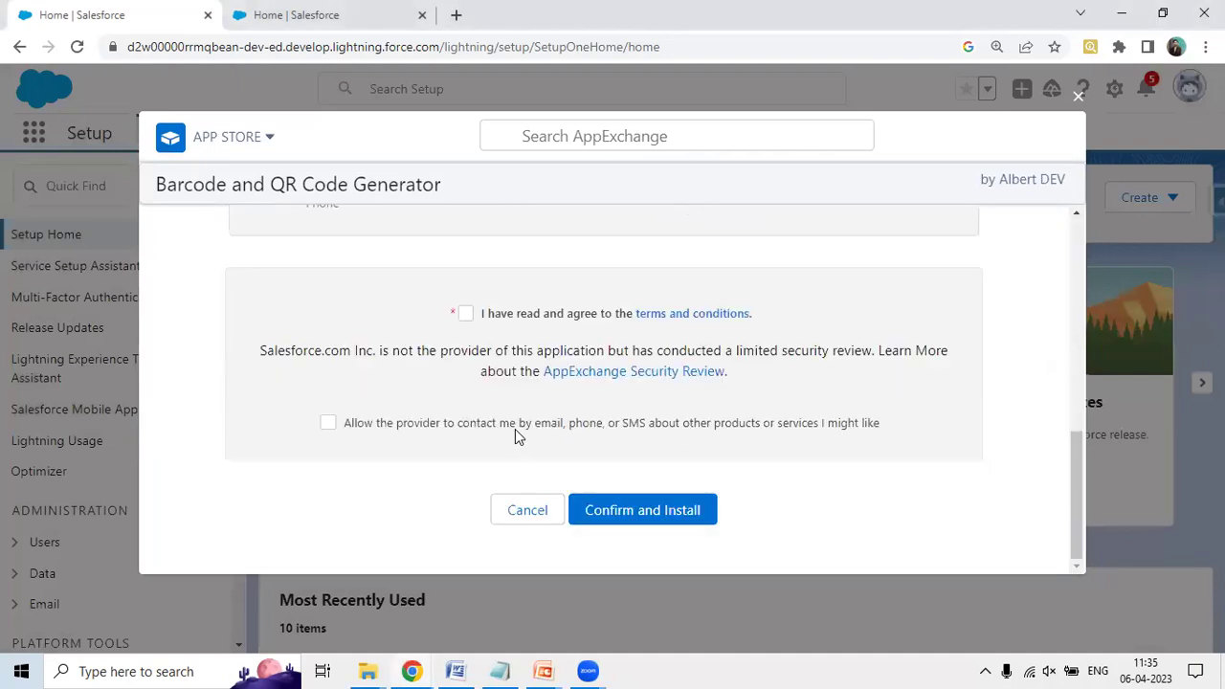
left_click(465, 313)
left_click(633, 520)
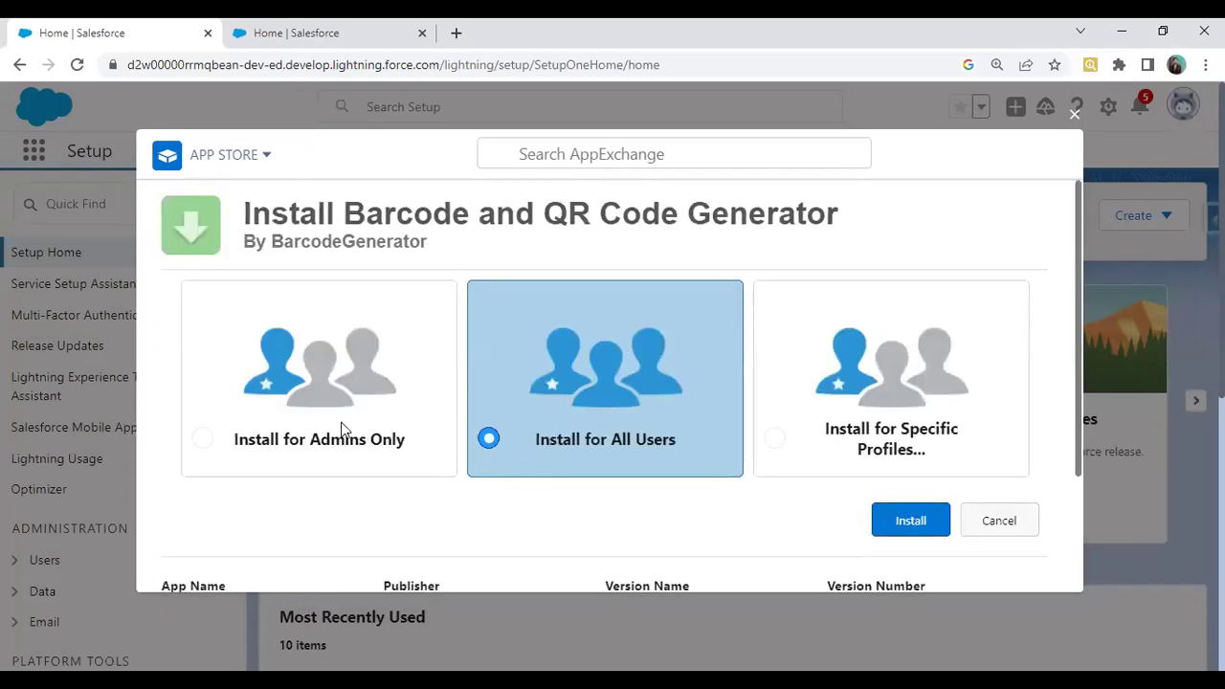
Install the package for all users and finish with Done once complete
left_click(895, 526)
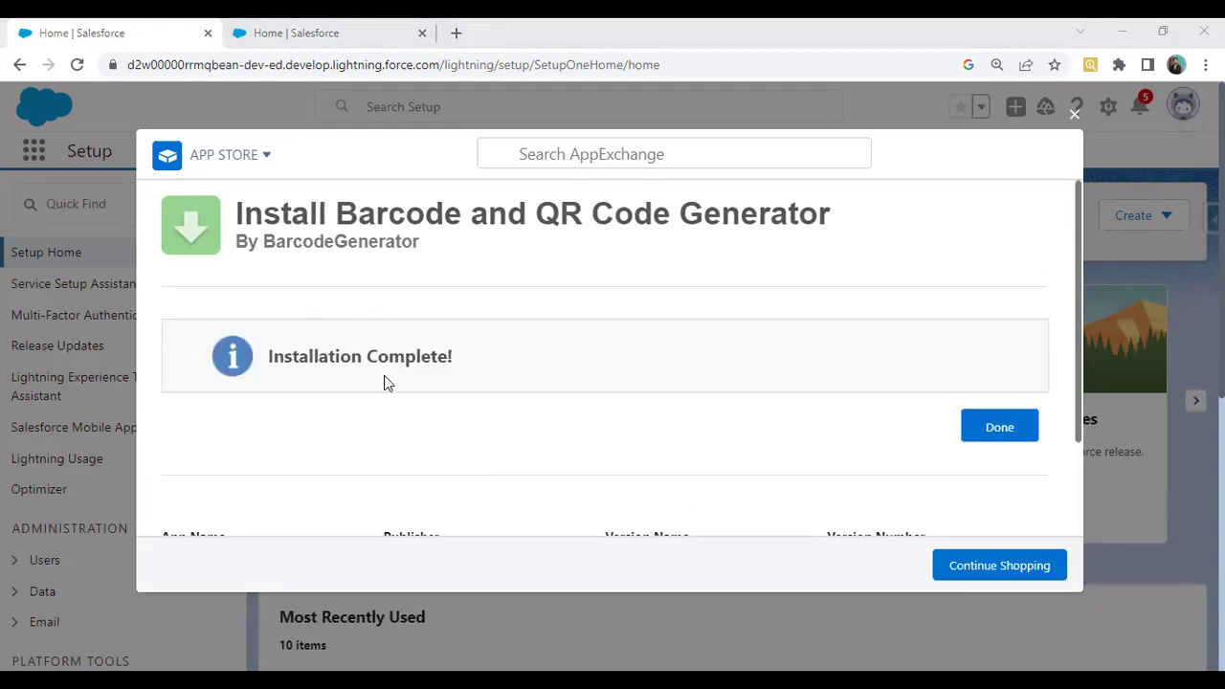
left_click(1014, 432)
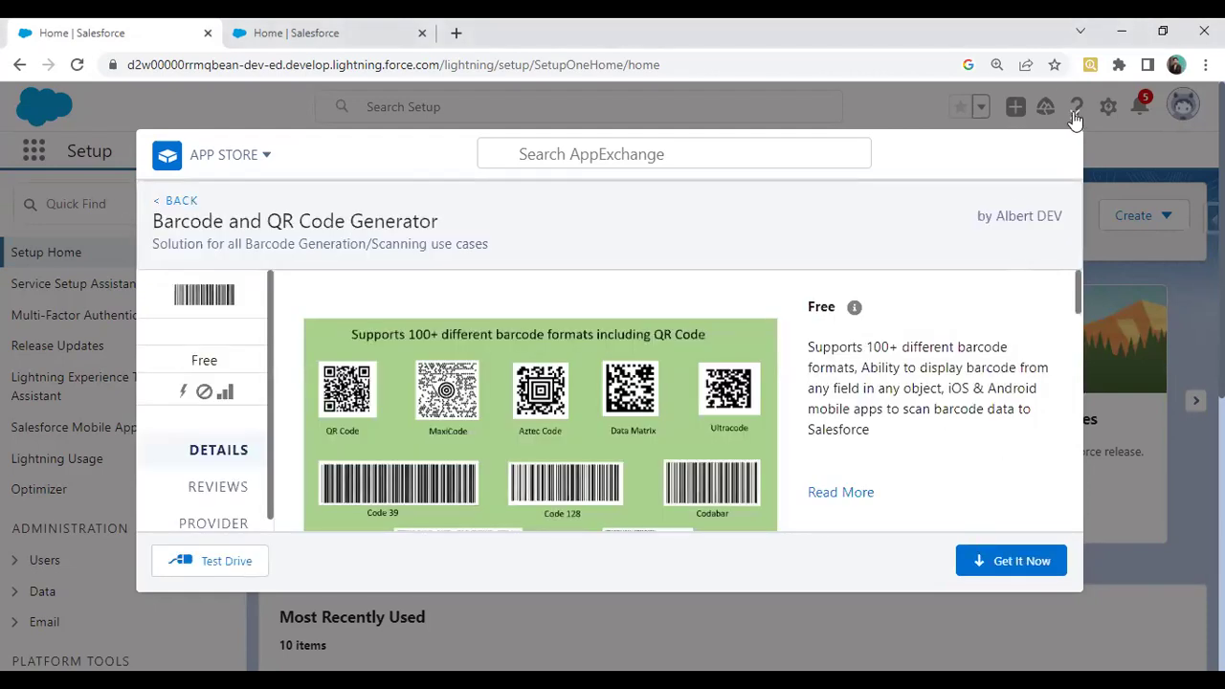
Close the app store, search Quick Find for 'Install', and open Installed Packages
left_click(1073, 112)
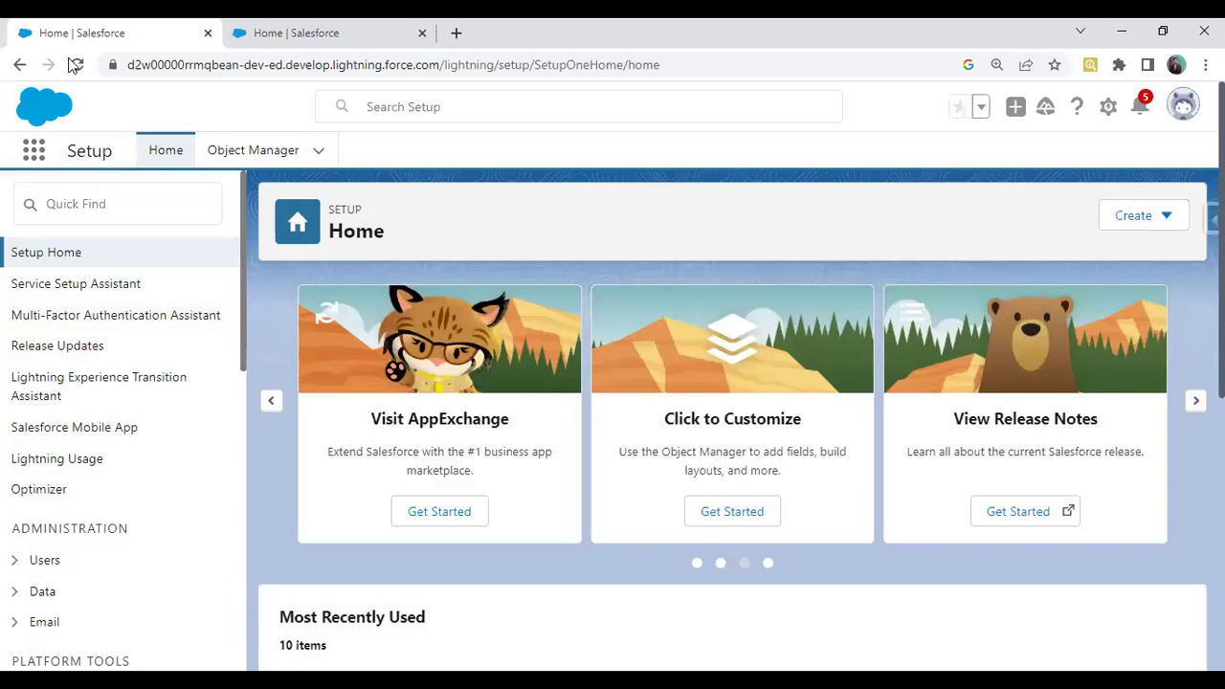
left_click(75, 65)
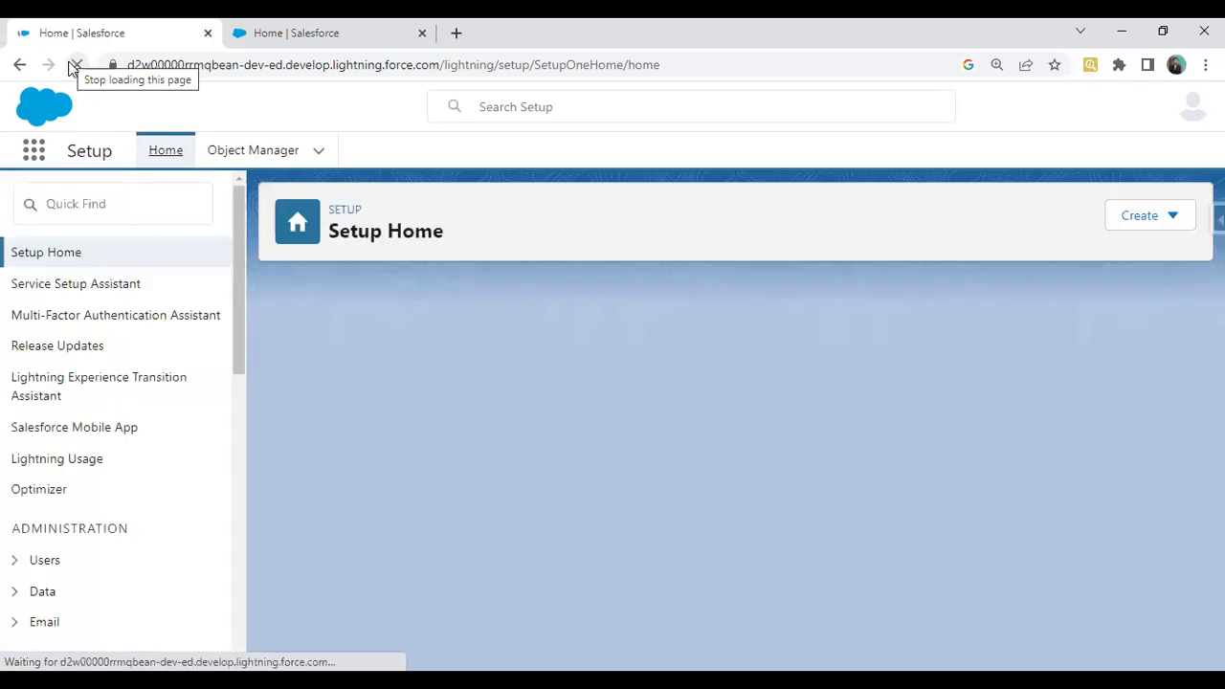
left_click(147, 215)
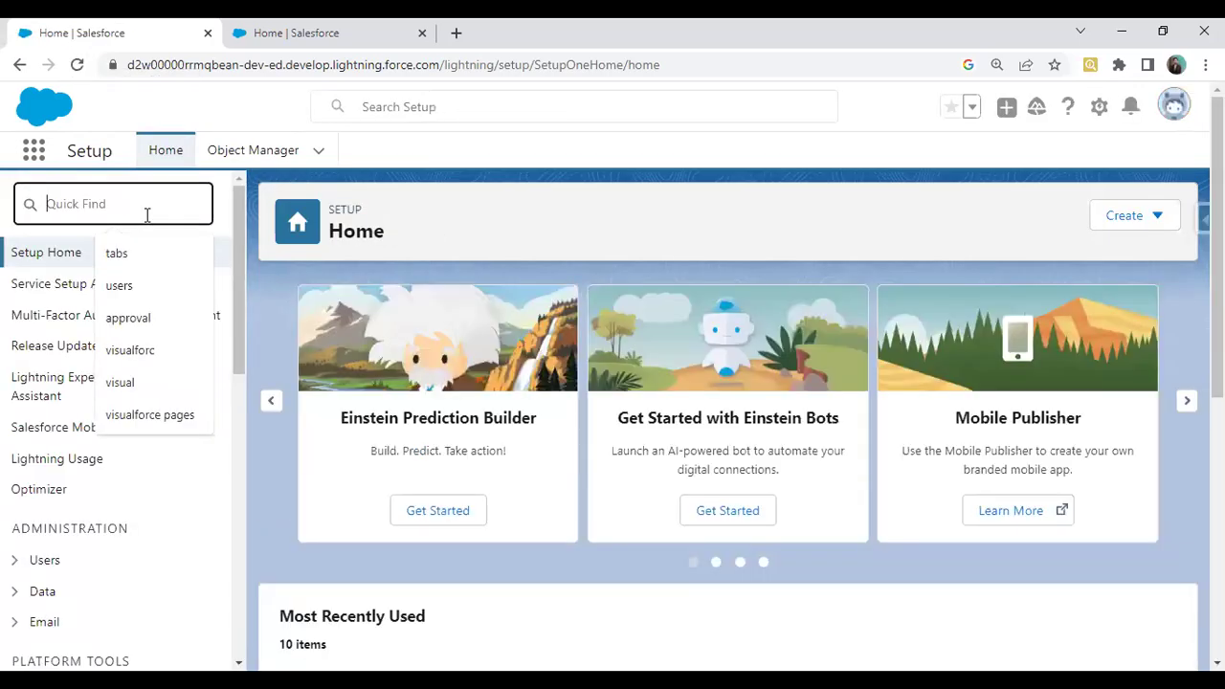
type("App")
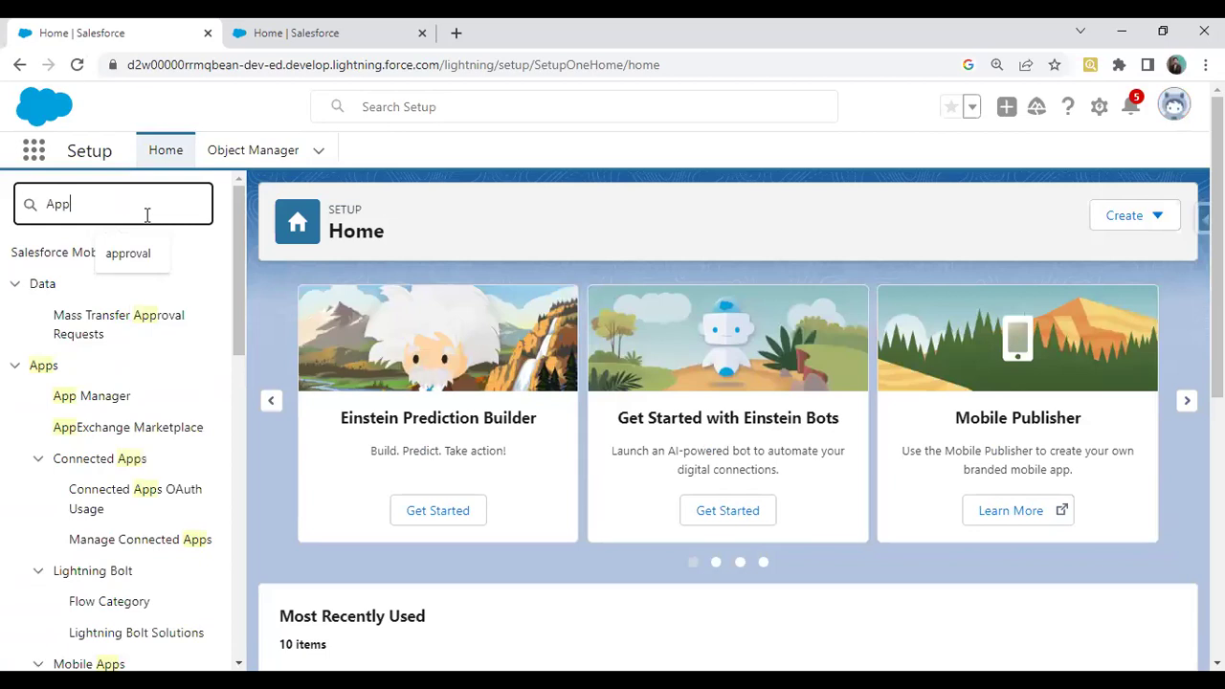
key("BackSpace")
key("BackSpace")
key("BackSpace")
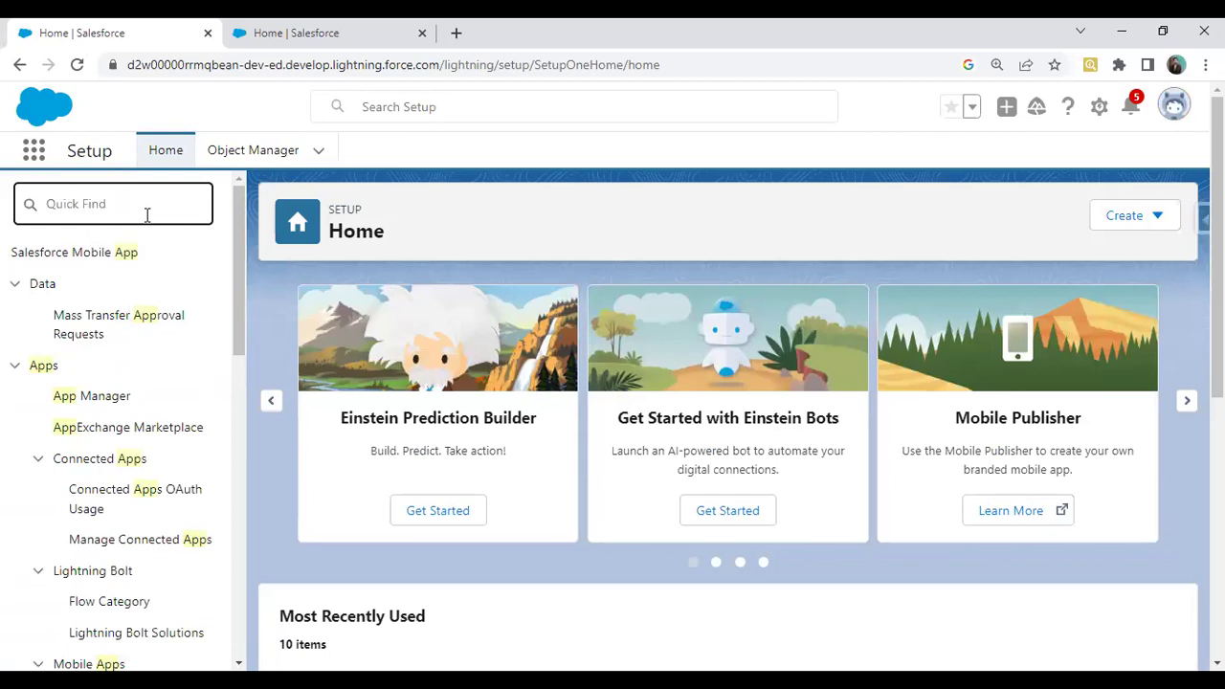
type("Insy")
key("BackSpace")
type("al")
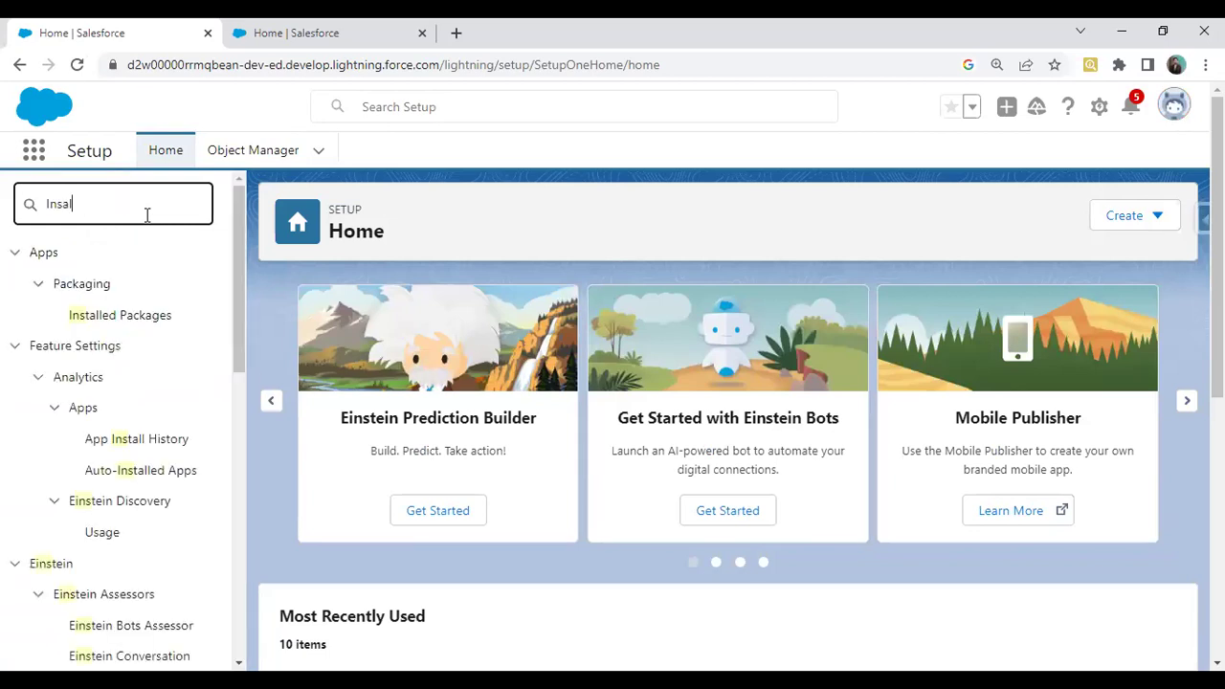
key("BackSpace")
key("BackSpace")
type("tall")
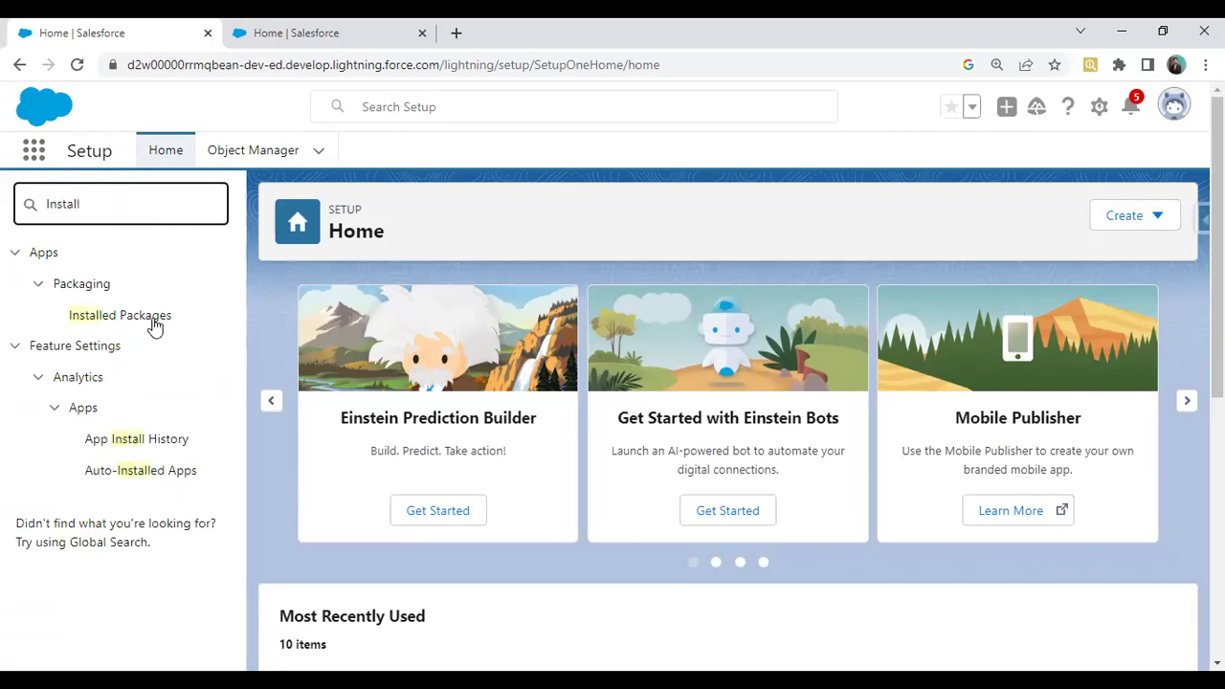
left_click(153, 319)
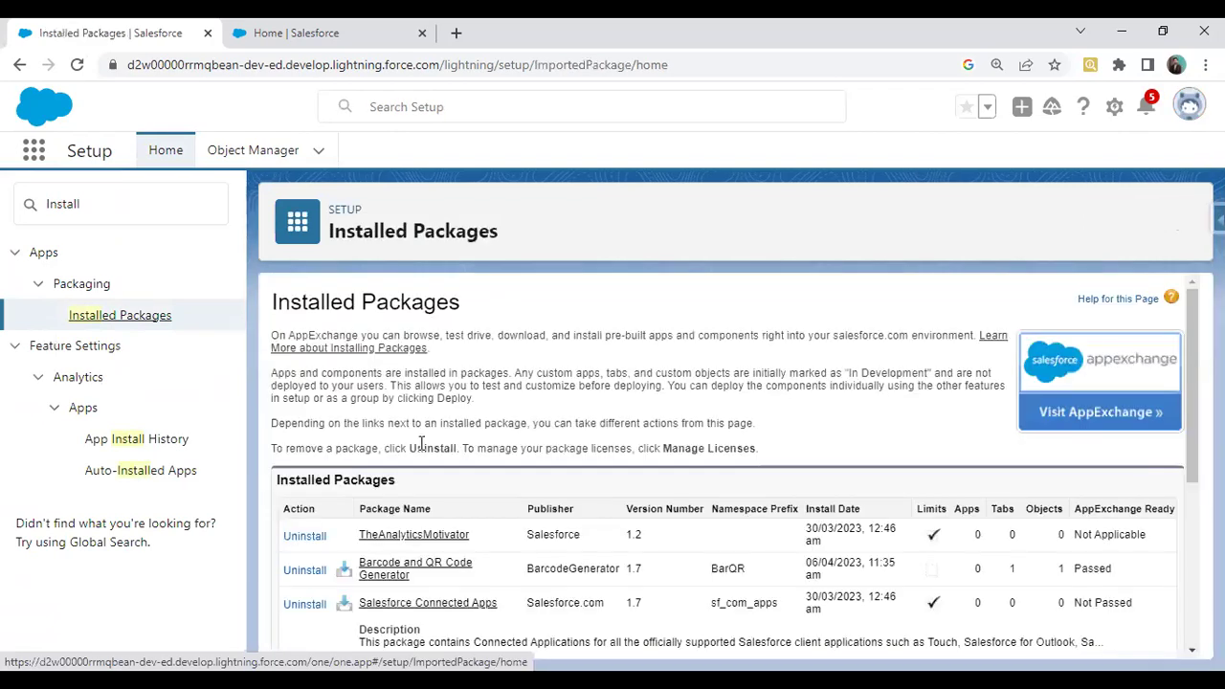
scroll(421, 443, "down", 2)
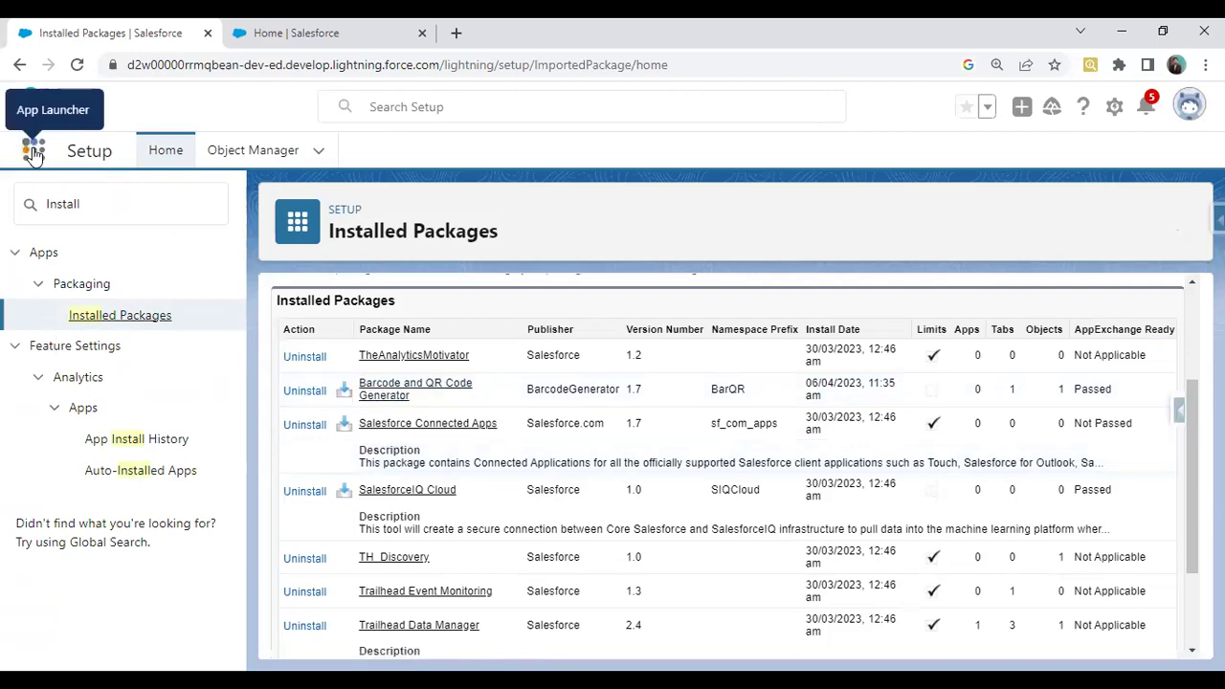
Open the Barcode Configs list via the App Launcher search 'barcod'
left_click(492, 161)
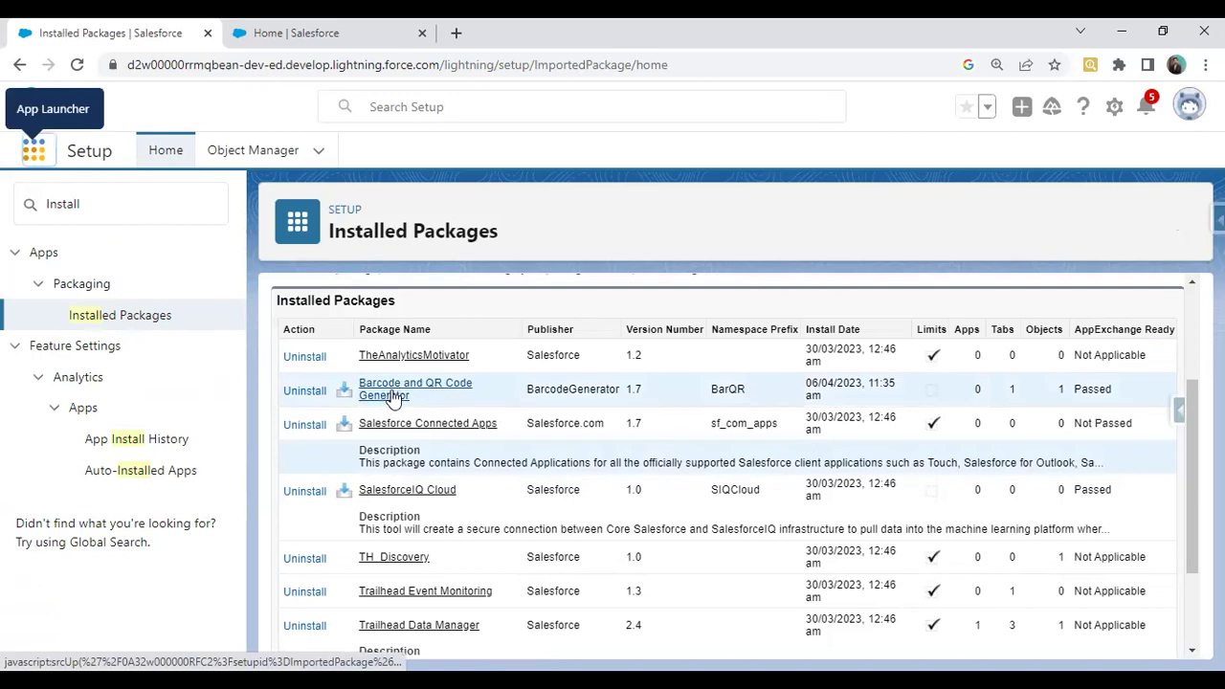
left_click(292, 32)
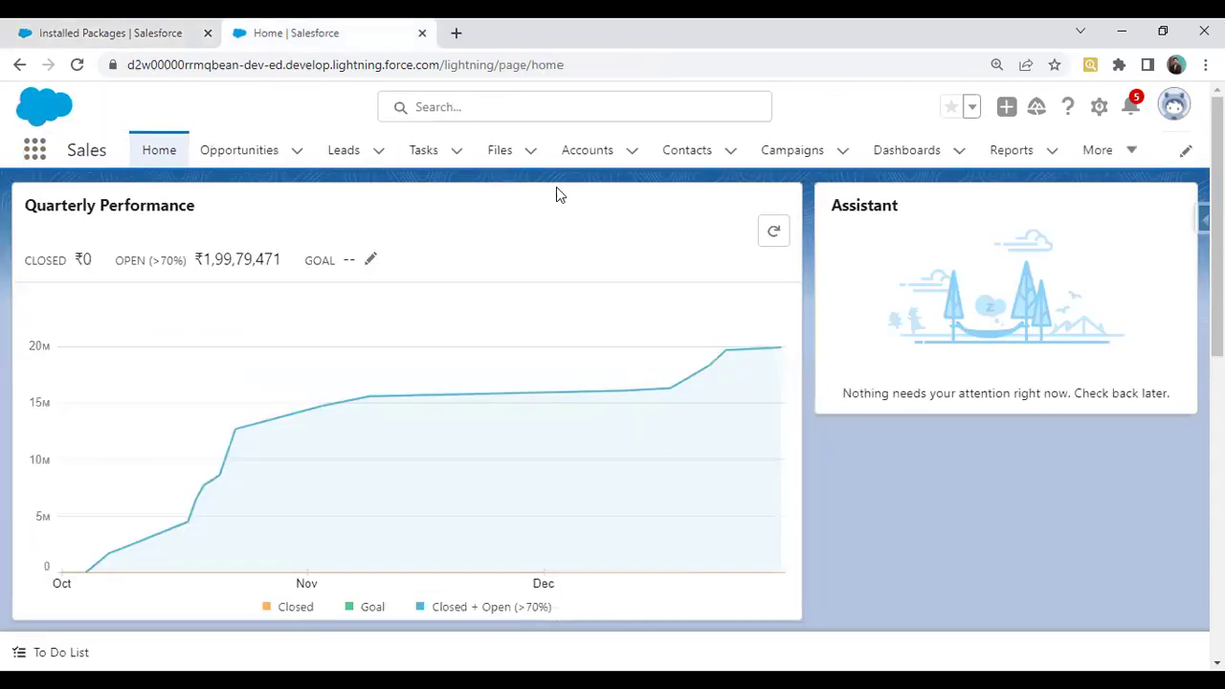
left_click(593, 155)
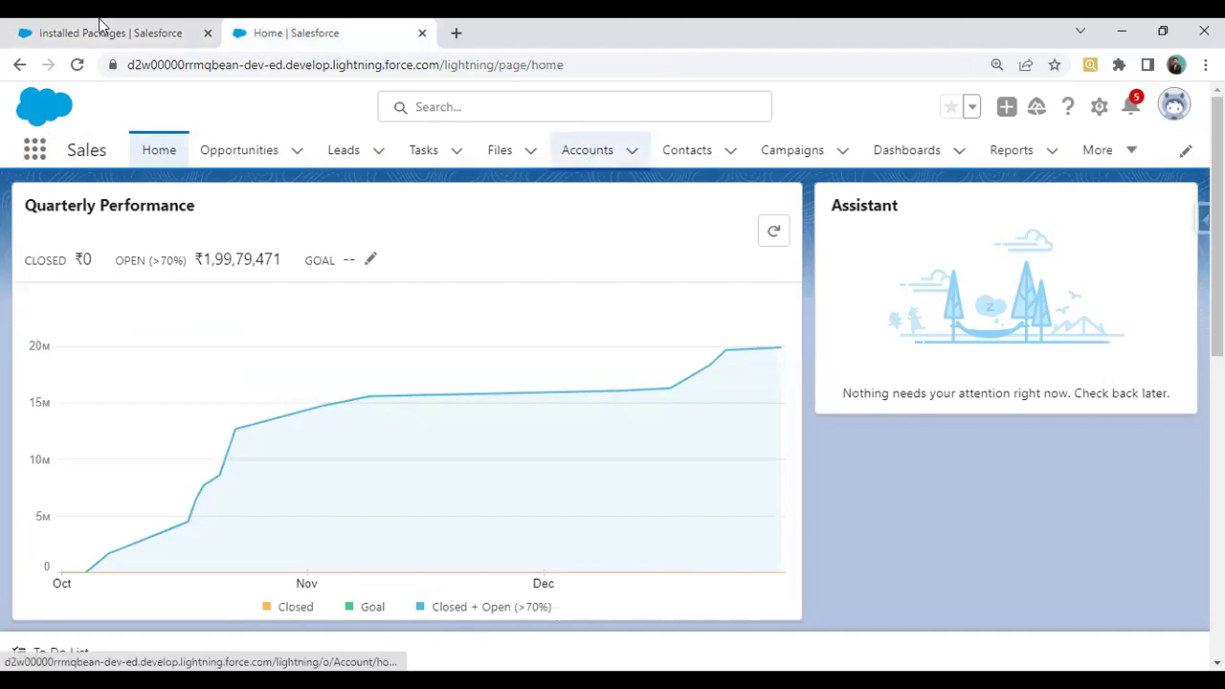
left_click(105, 33)
left_click(33, 153)
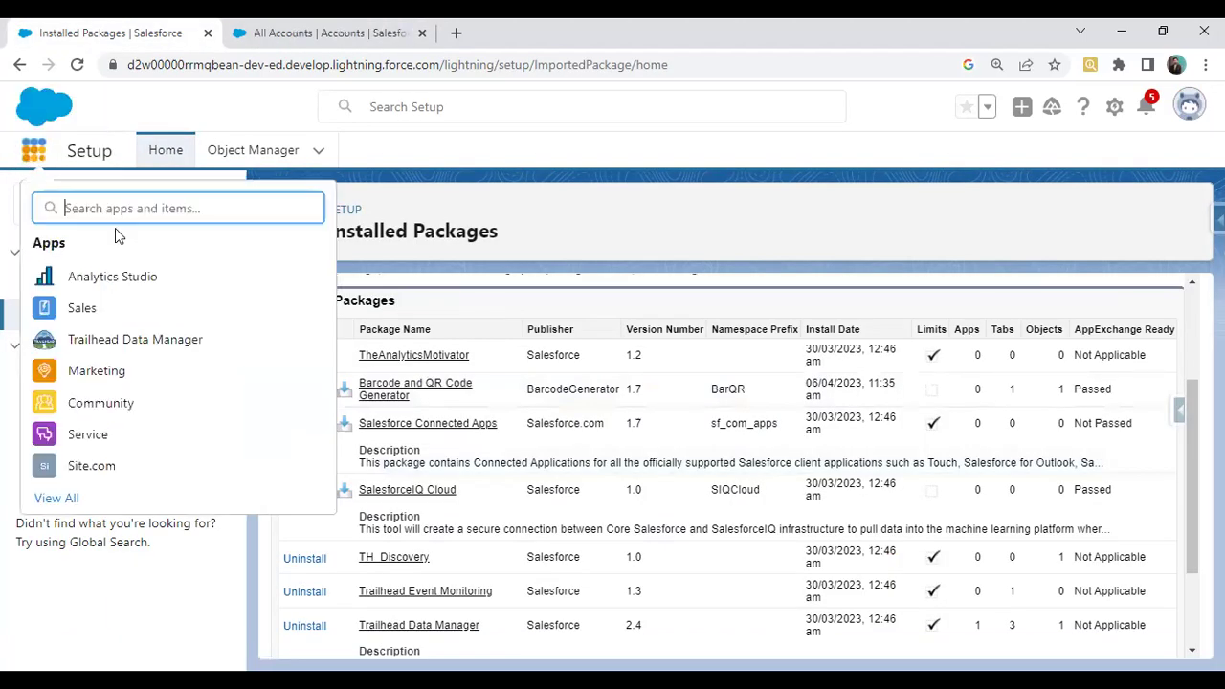
type("barcod")
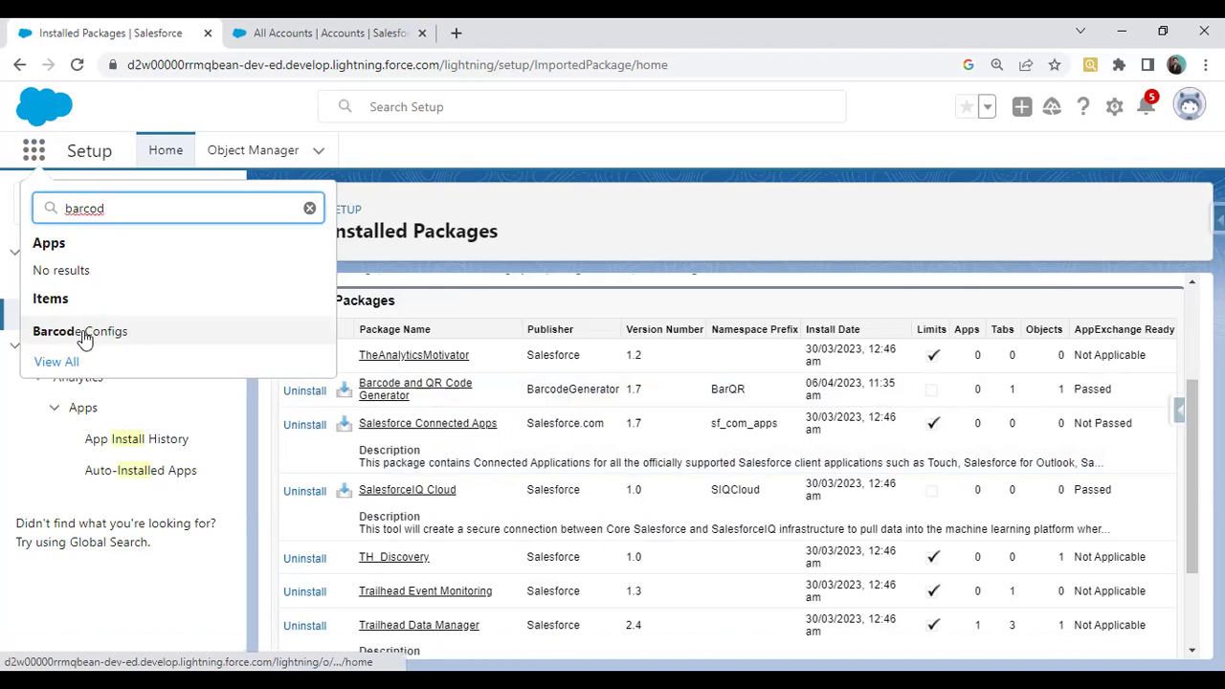
left_click(85, 331)
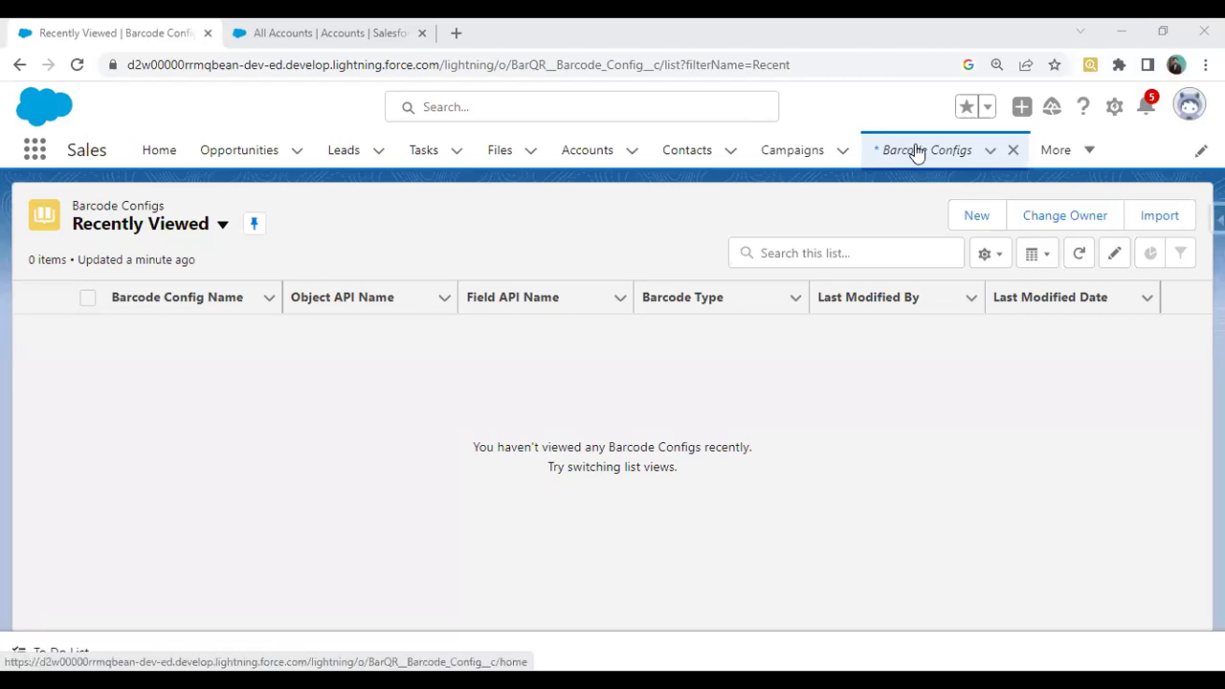
Switch Barcode Configs to the All view and pin it as default
left_click(191, 236)
left_click(117, 290)
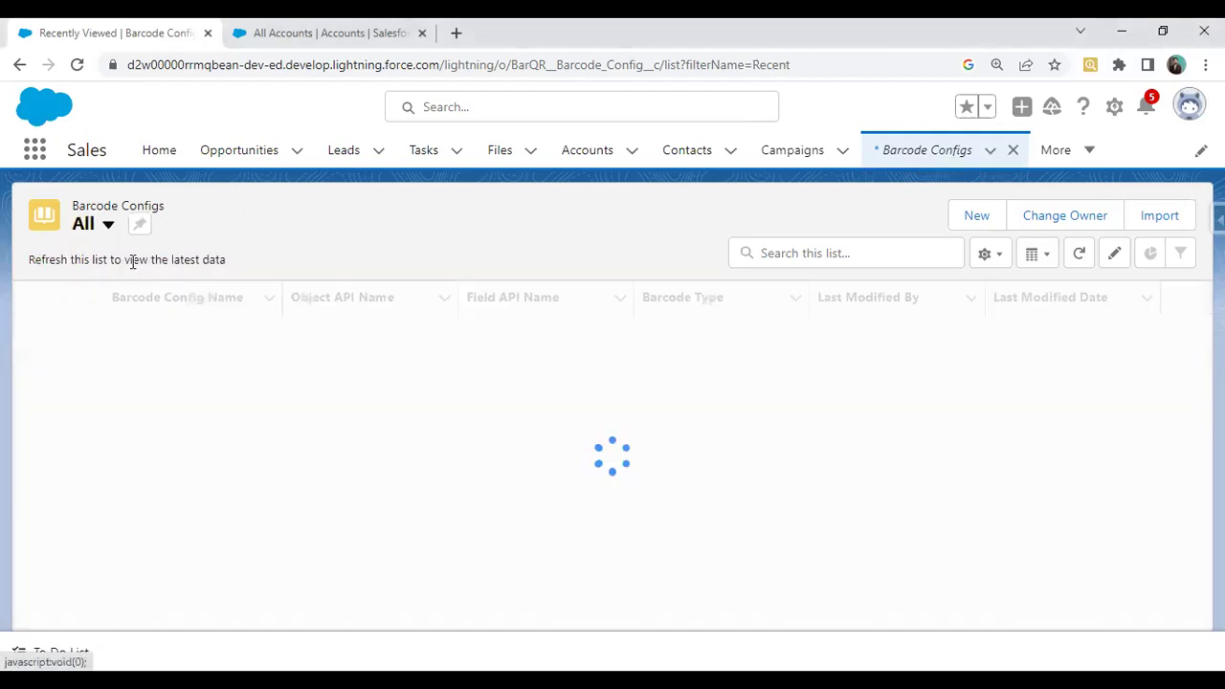
left_click(142, 226)
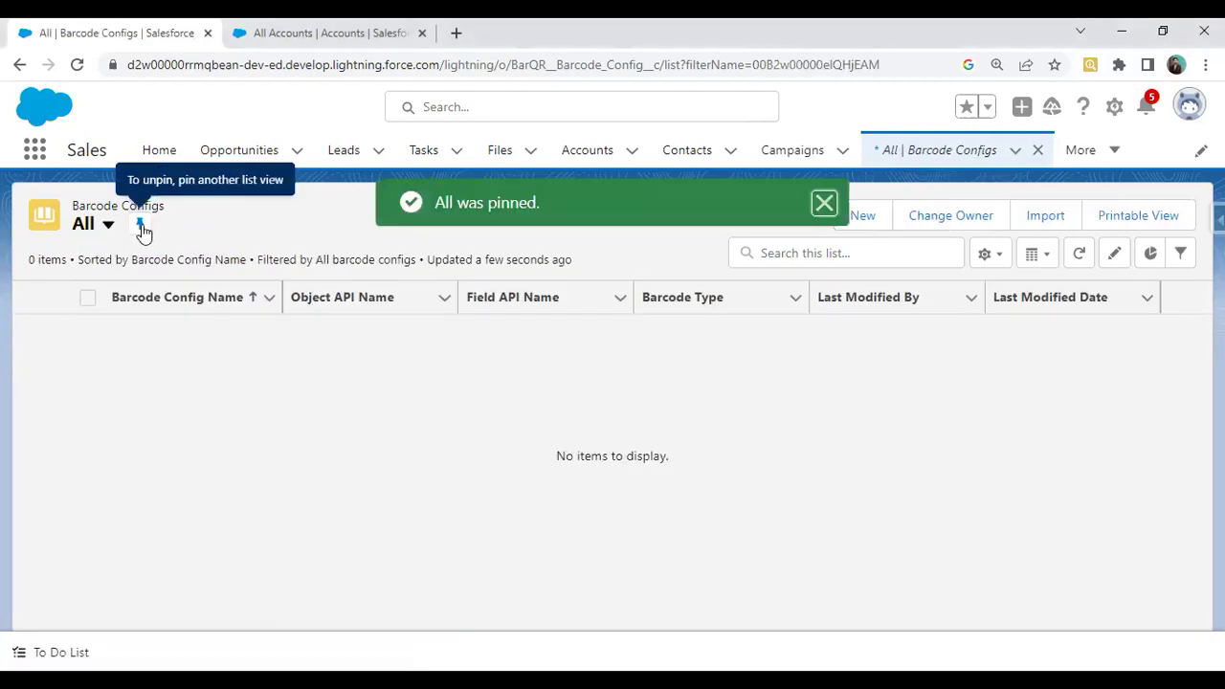
left_click(813, 203)
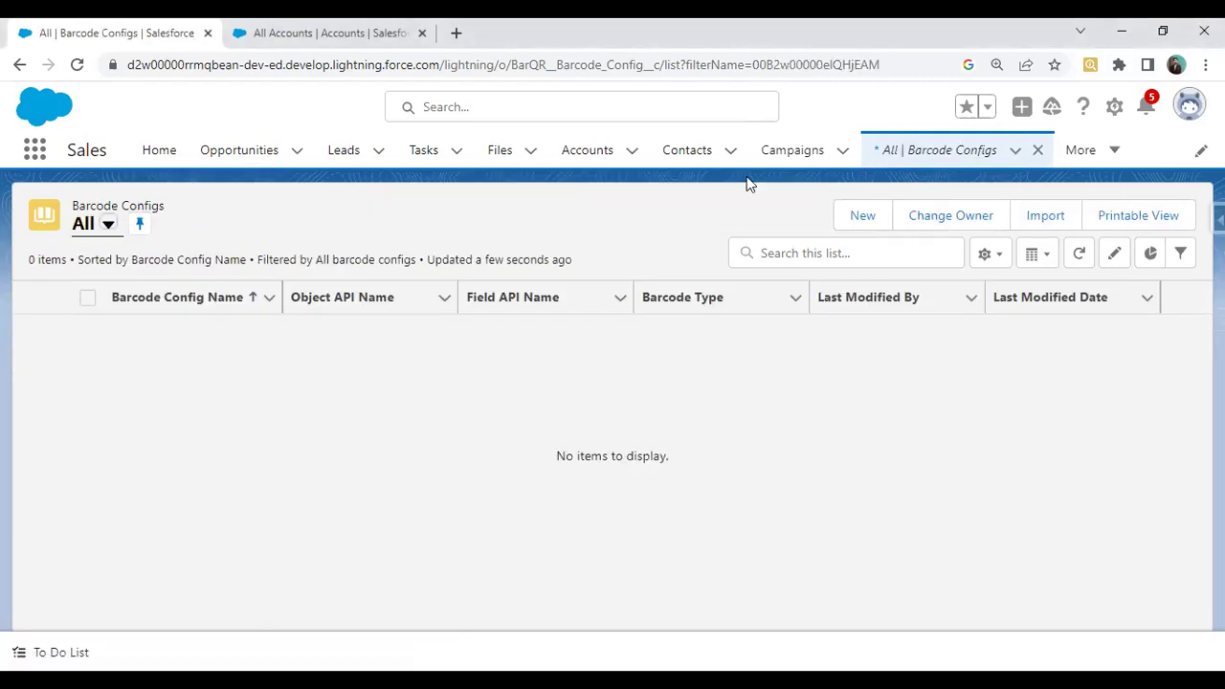
Start a new barcode config named TestBarCodeConfig with Object API Name Account
left_click(867, 227)
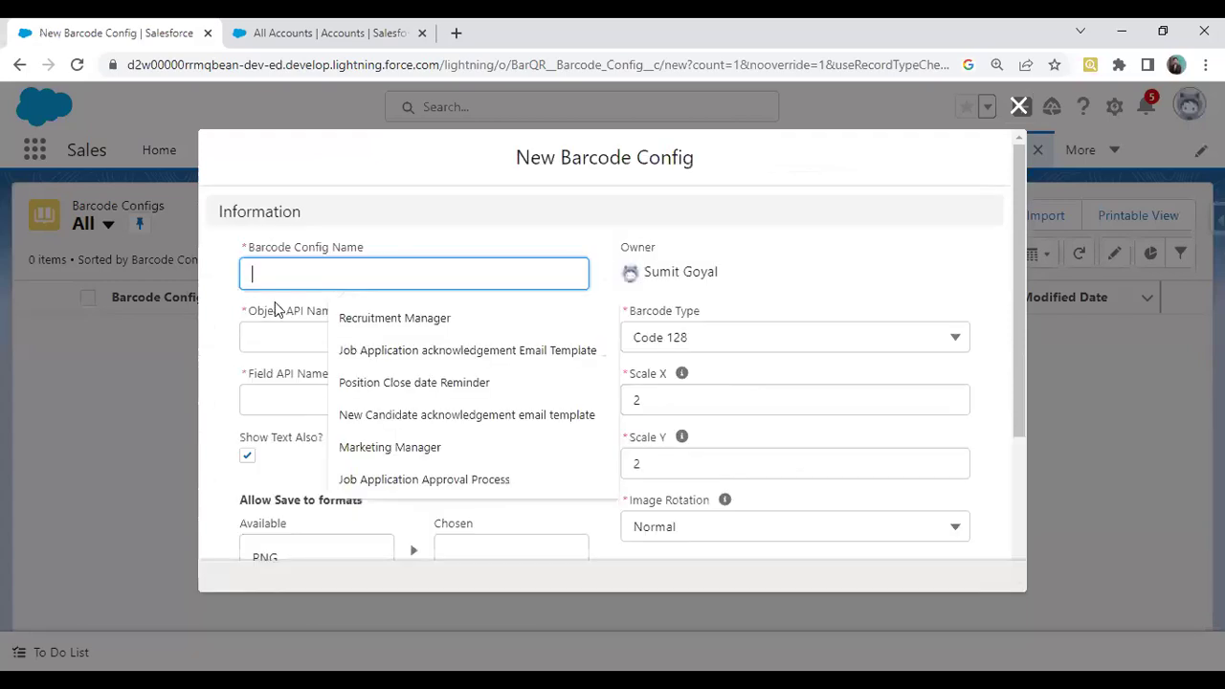
left_click(317, 277)
left_click(316, 278)
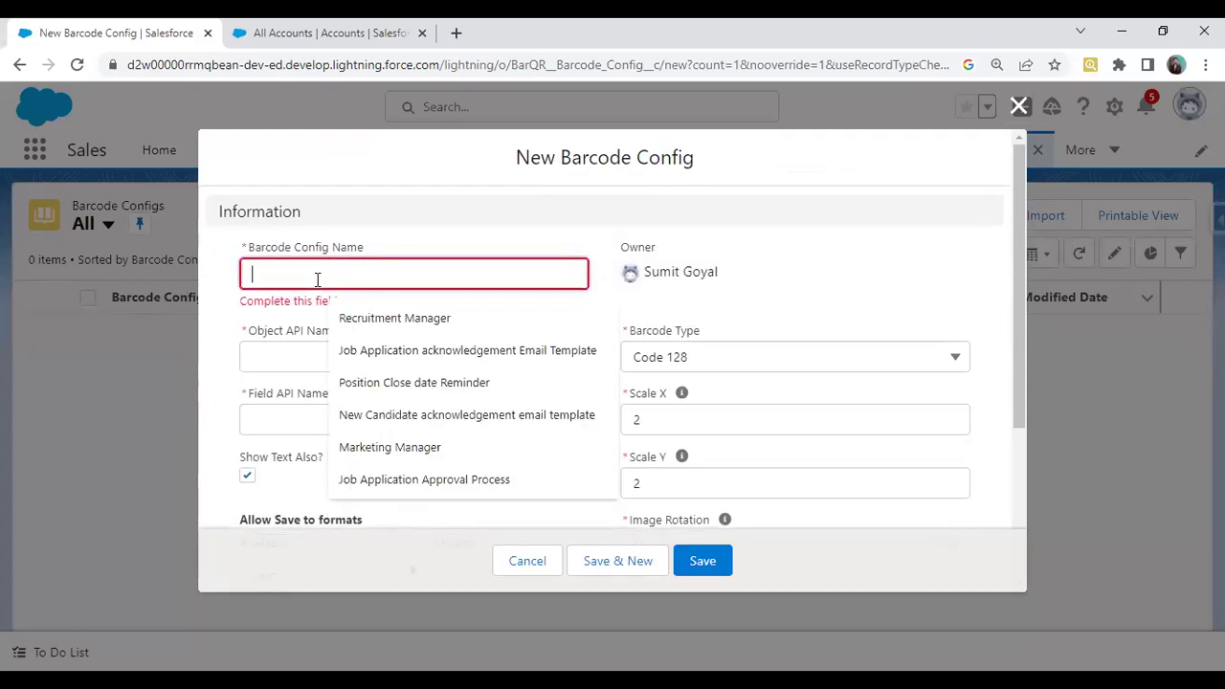
type("Test")
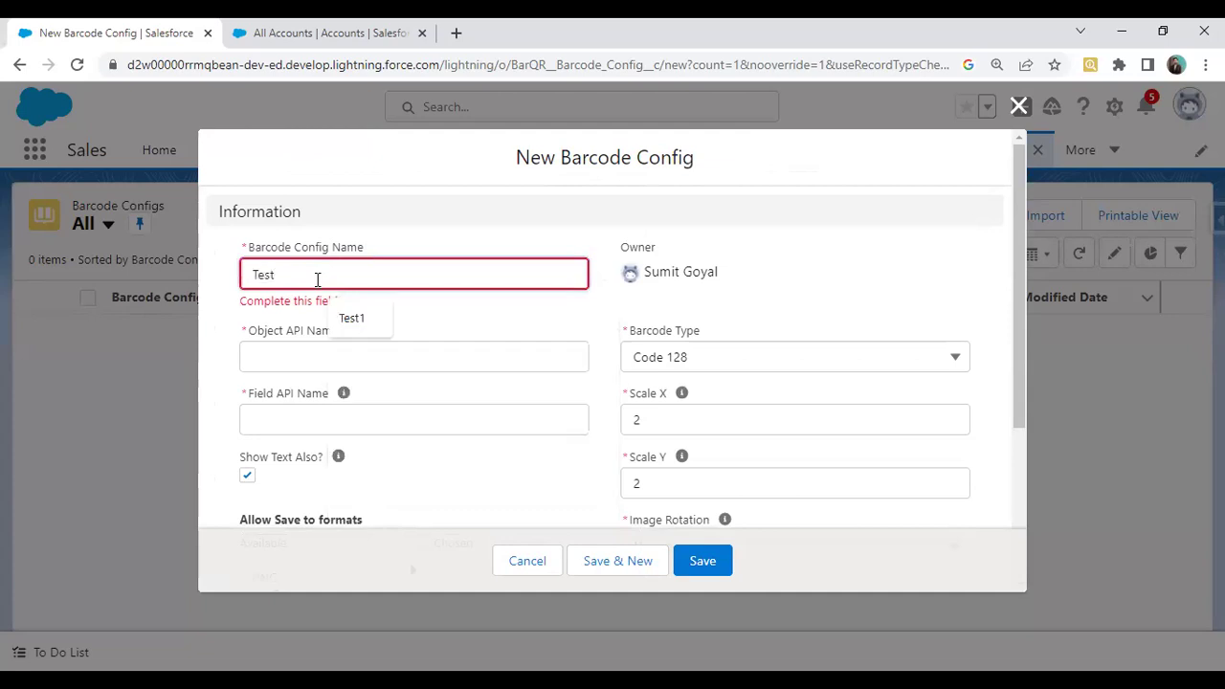
type("BarCodeConfig")
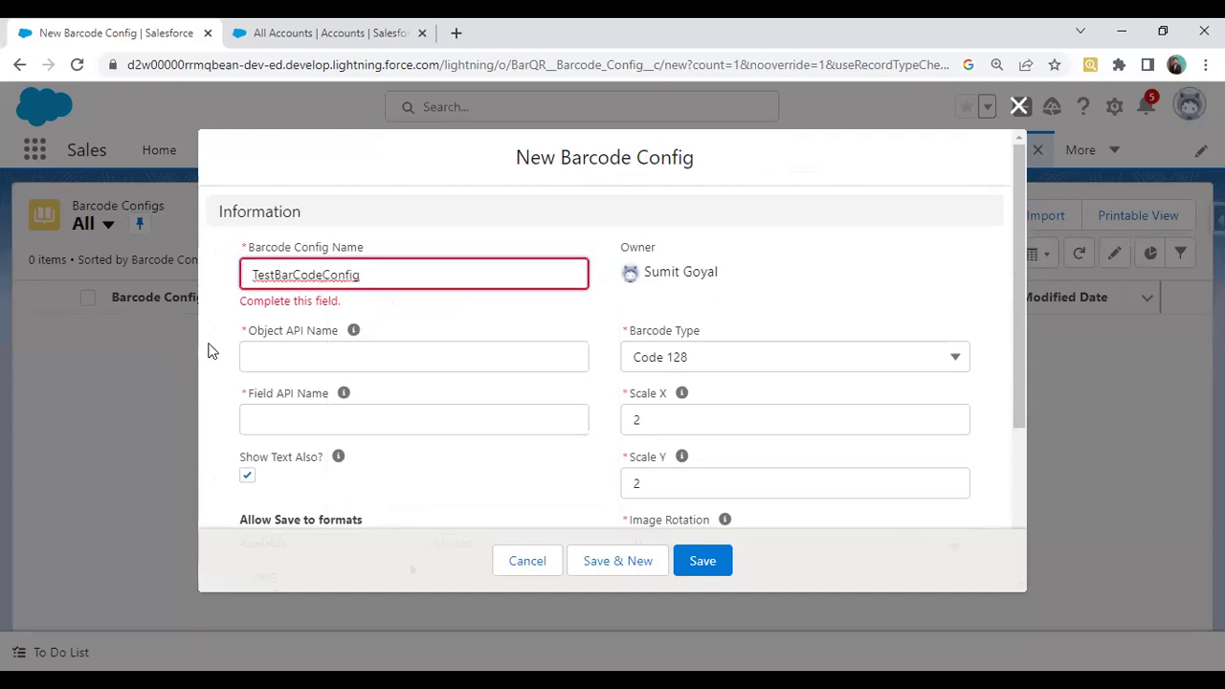
left_click(273, 349)
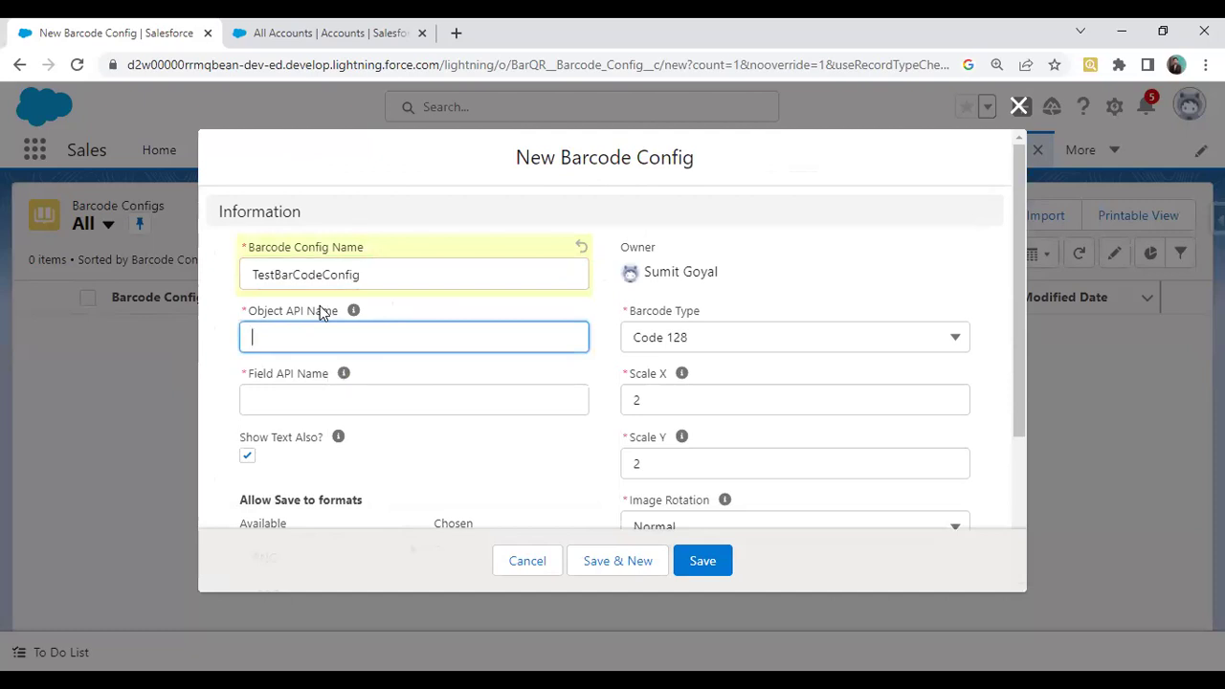
mouse_move(354, 323)
type("Account")
mouse_move(344, 378)
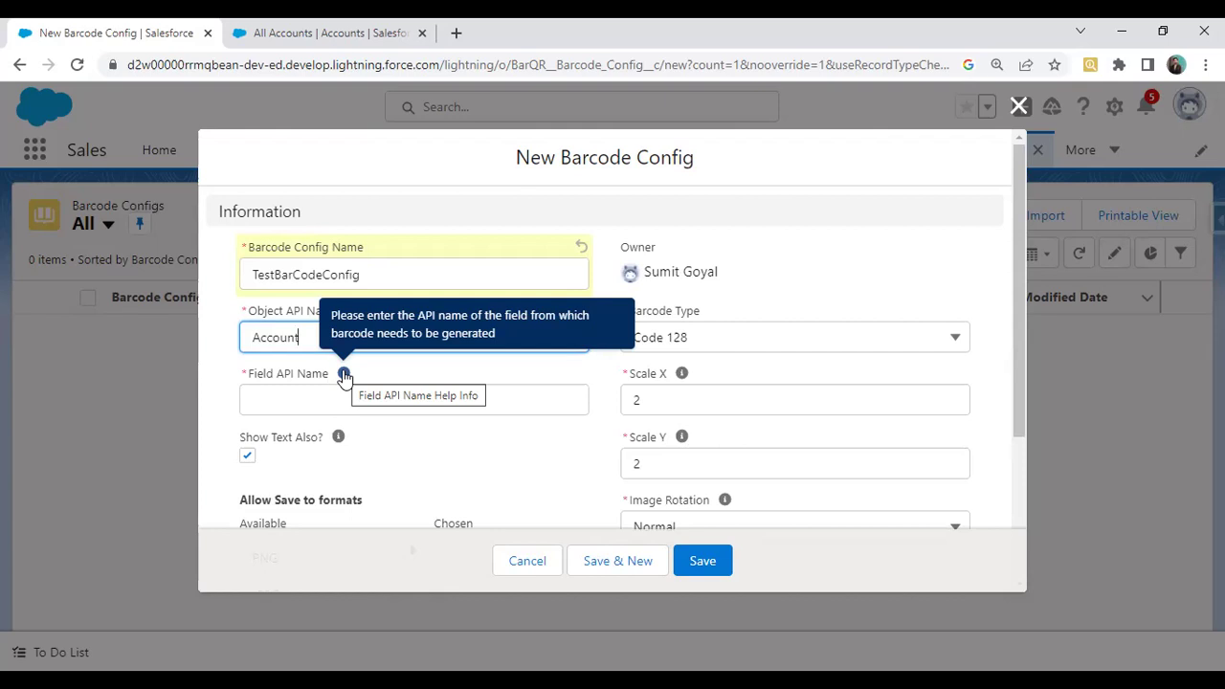
Open the Abbott358 Inc account and go to the Account object in Object Manager
left_click(407, 29)
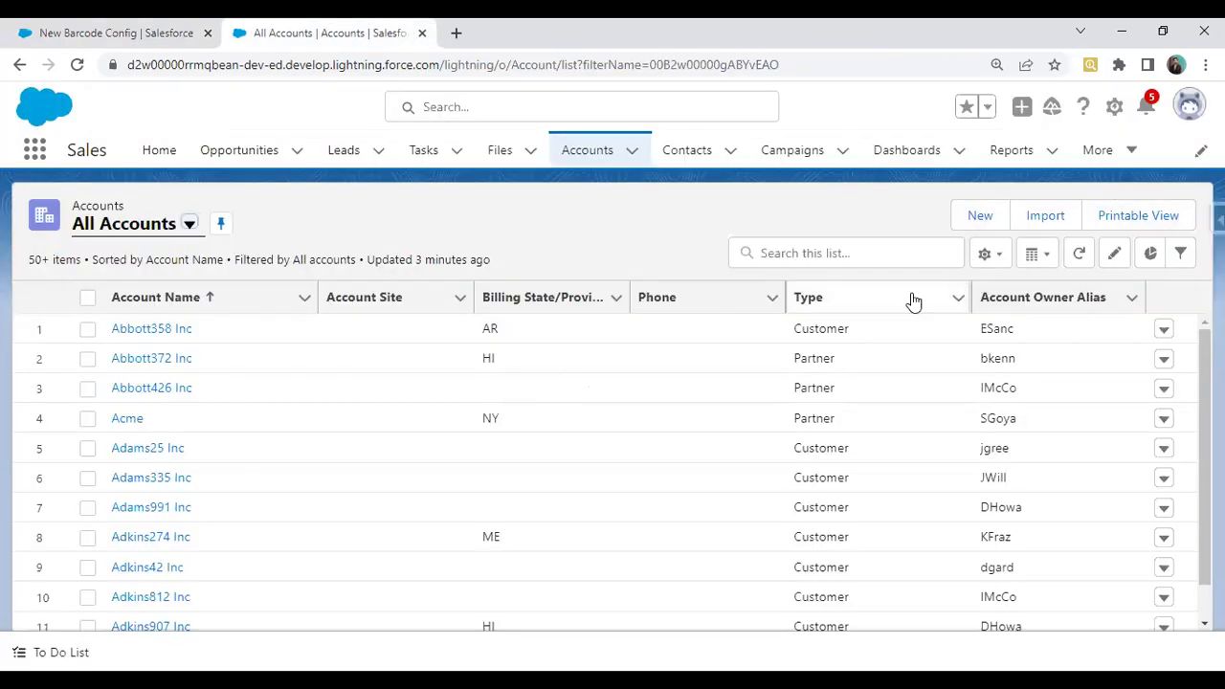
left_click(152, 330)
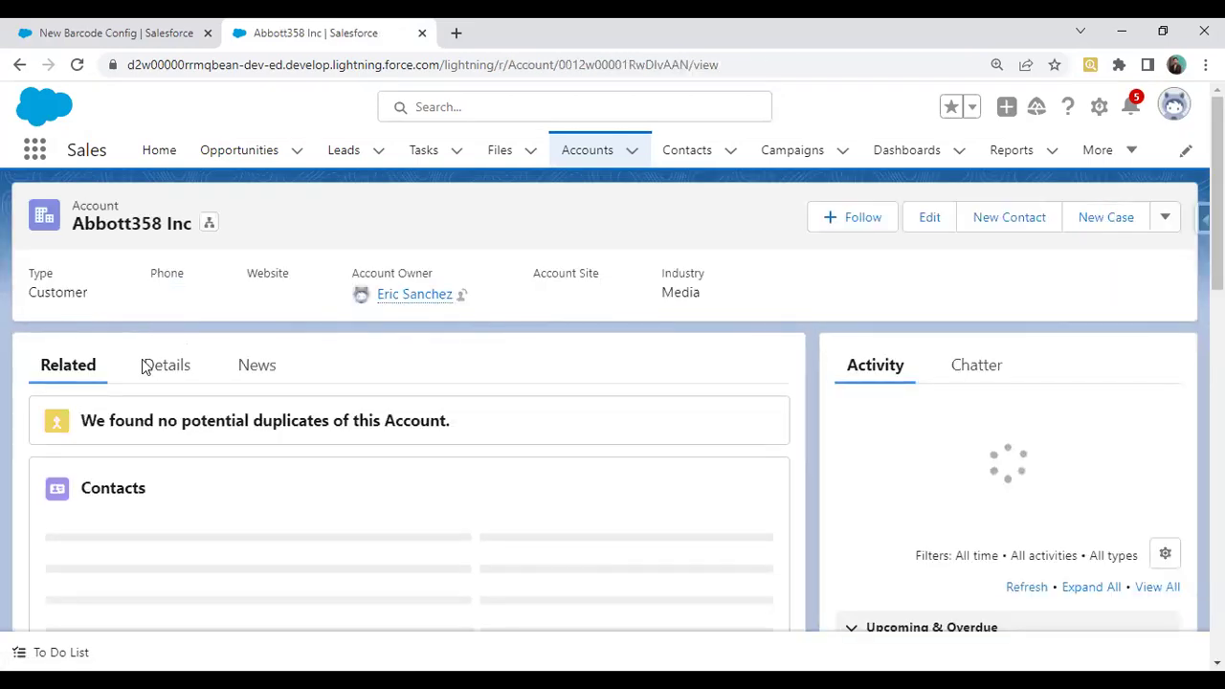
left_click(164, 367)
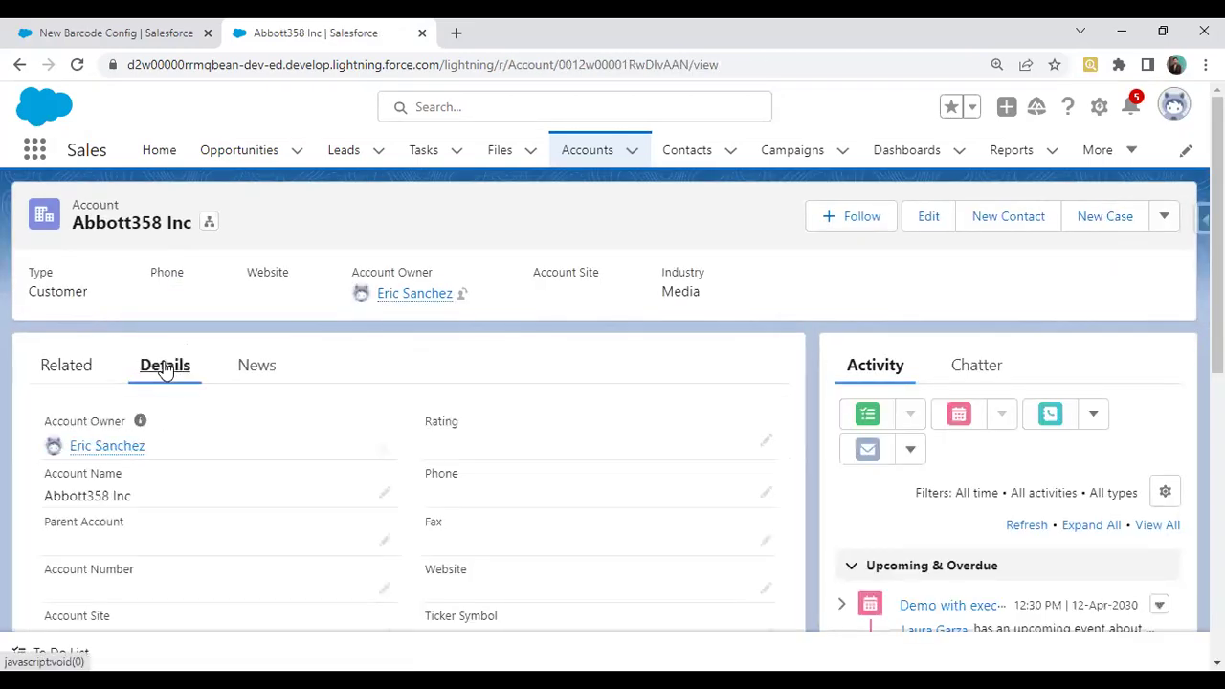
scroll(389, 391, "down", 5)
scroll(421, 382, "up", 2)
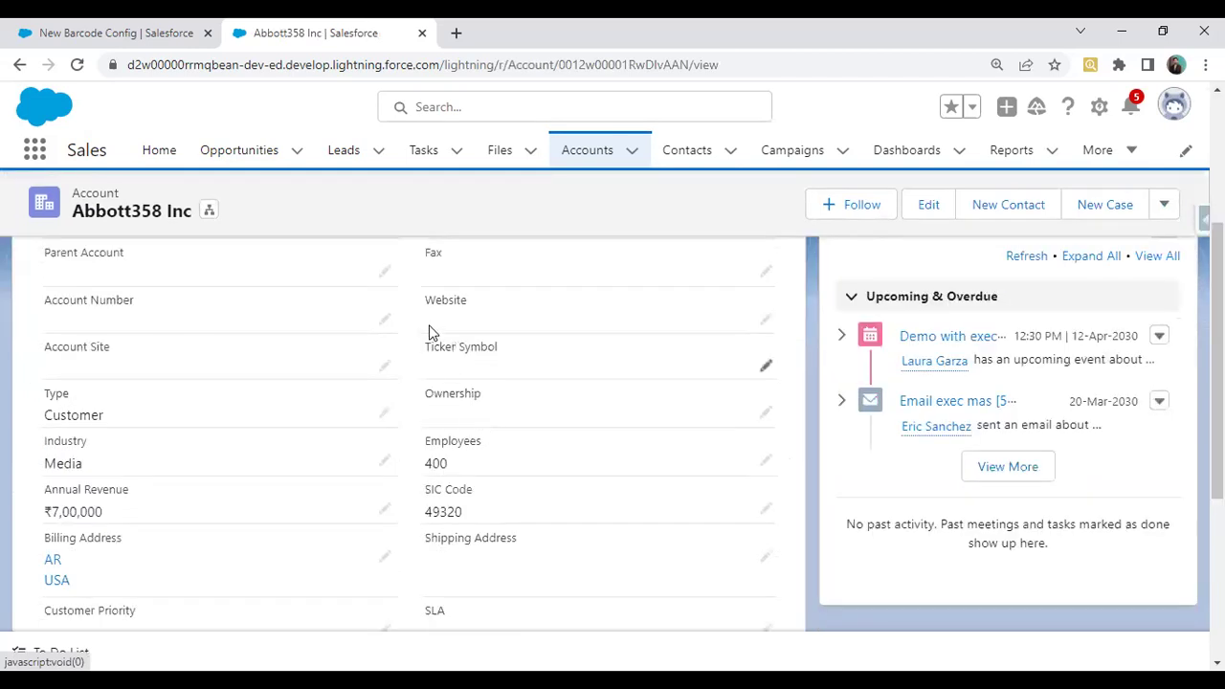
left_click(1099, 107)
left_click(995, 370)
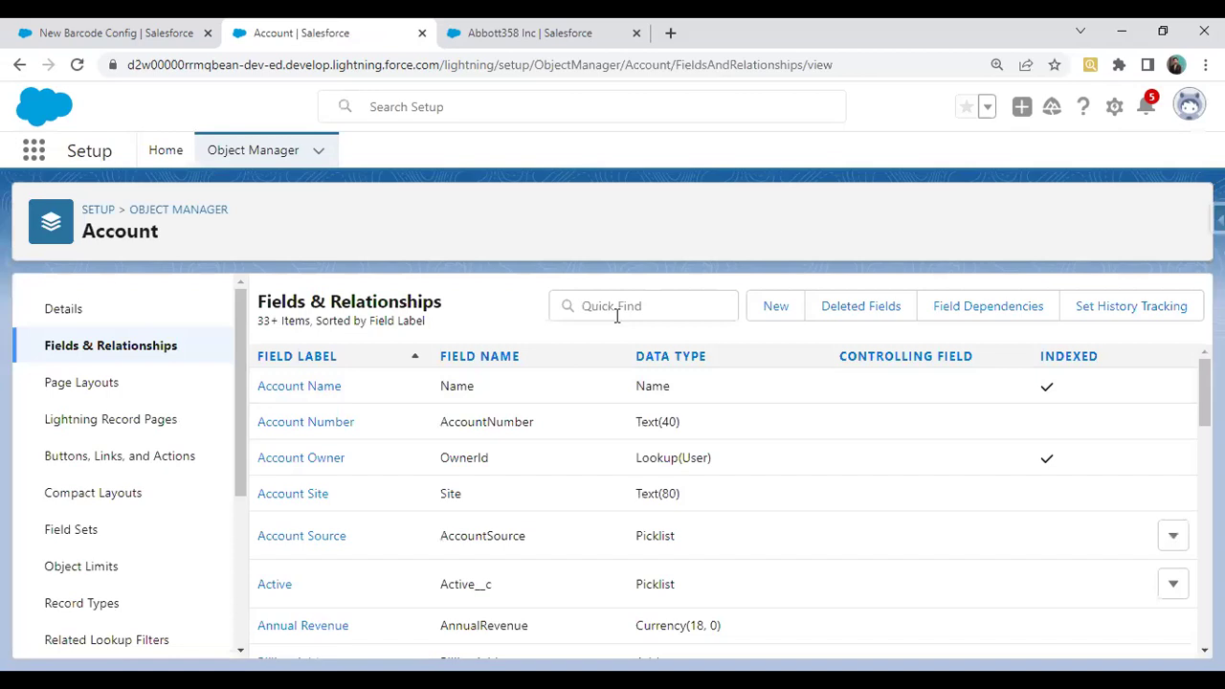
Filter Account fields for 'website' and select the Website field's API name
left_click(618, 317)
type("website")
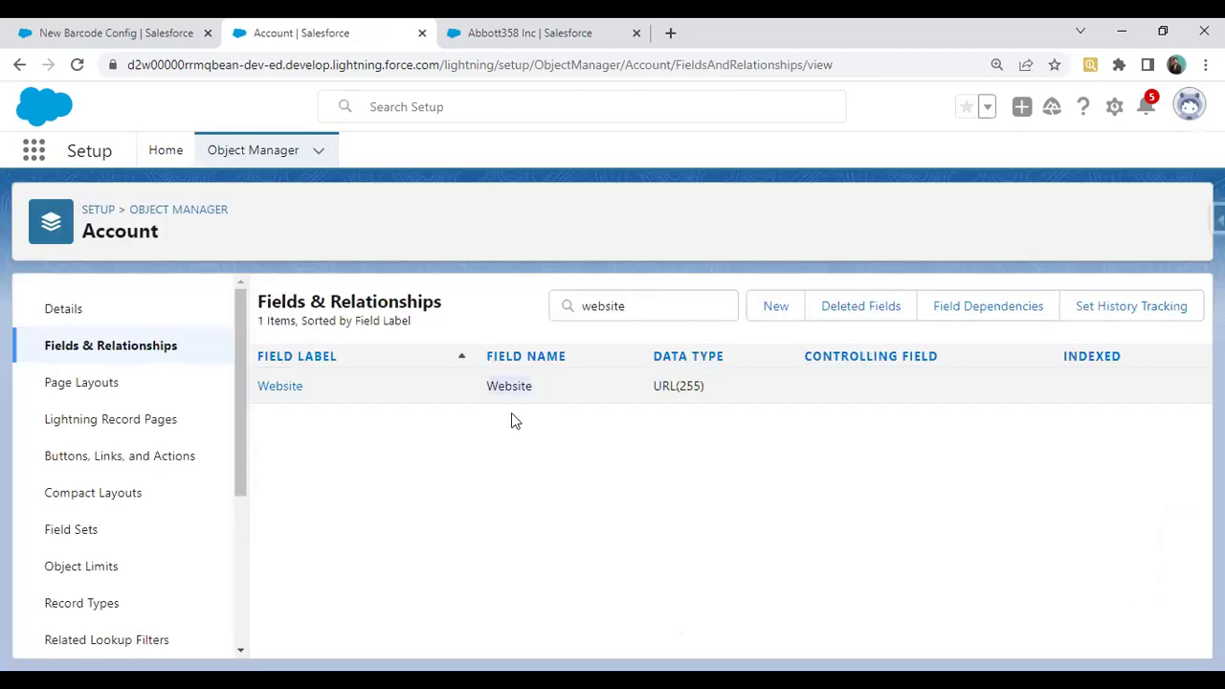
double_click(508, 386)
key("ctrl+c")
Paste Website into the new barcode config's Field API Name
key("ctrl+shift+Tab")
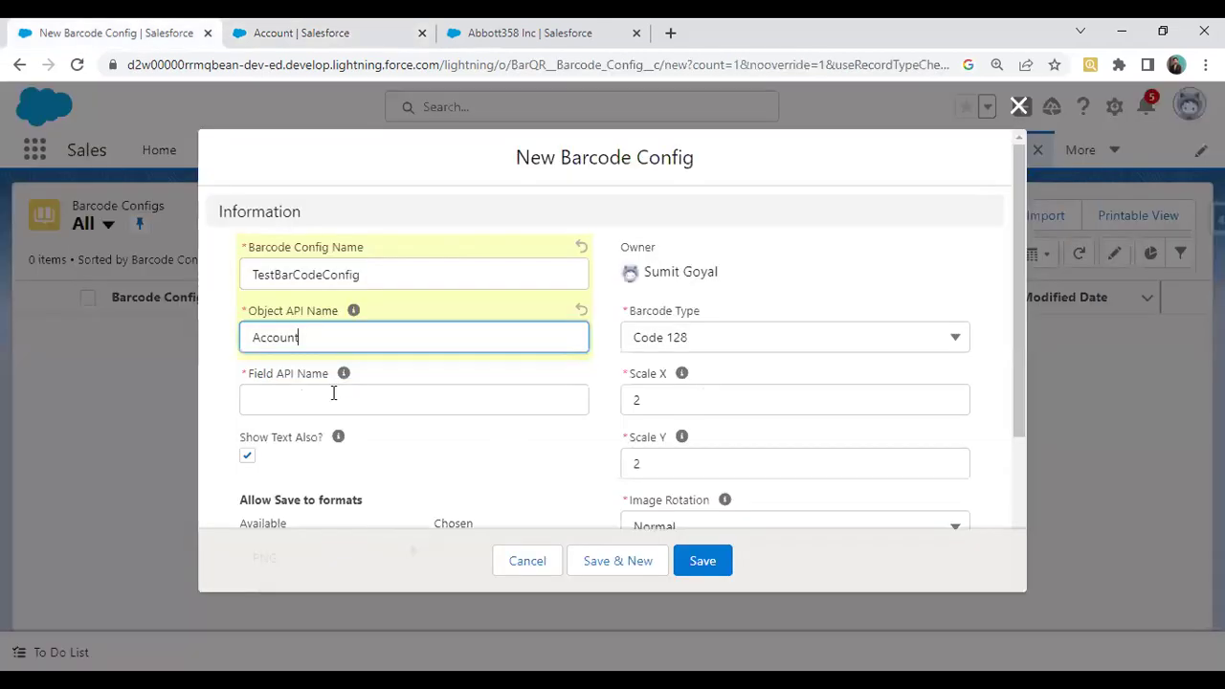
left_click(333, 392)
key("ctrl+v")
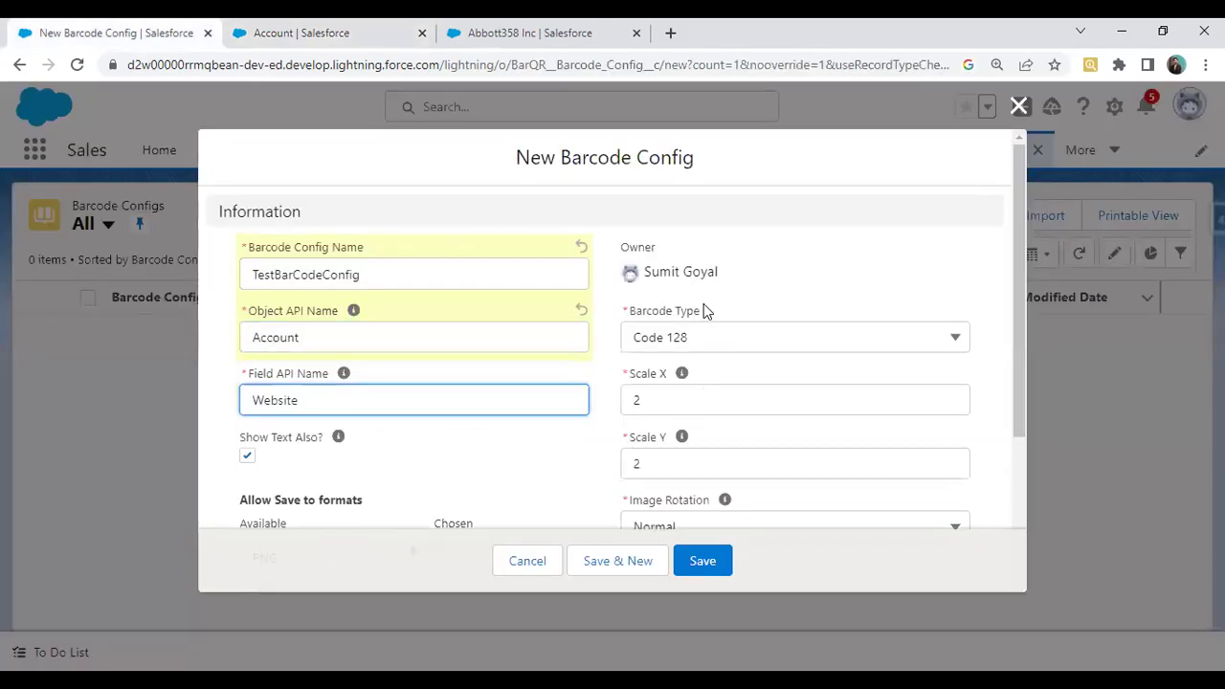
scroll(704, 306, "down", 1)
Set the Barcode Type to QR Code
left_click(689, 260)
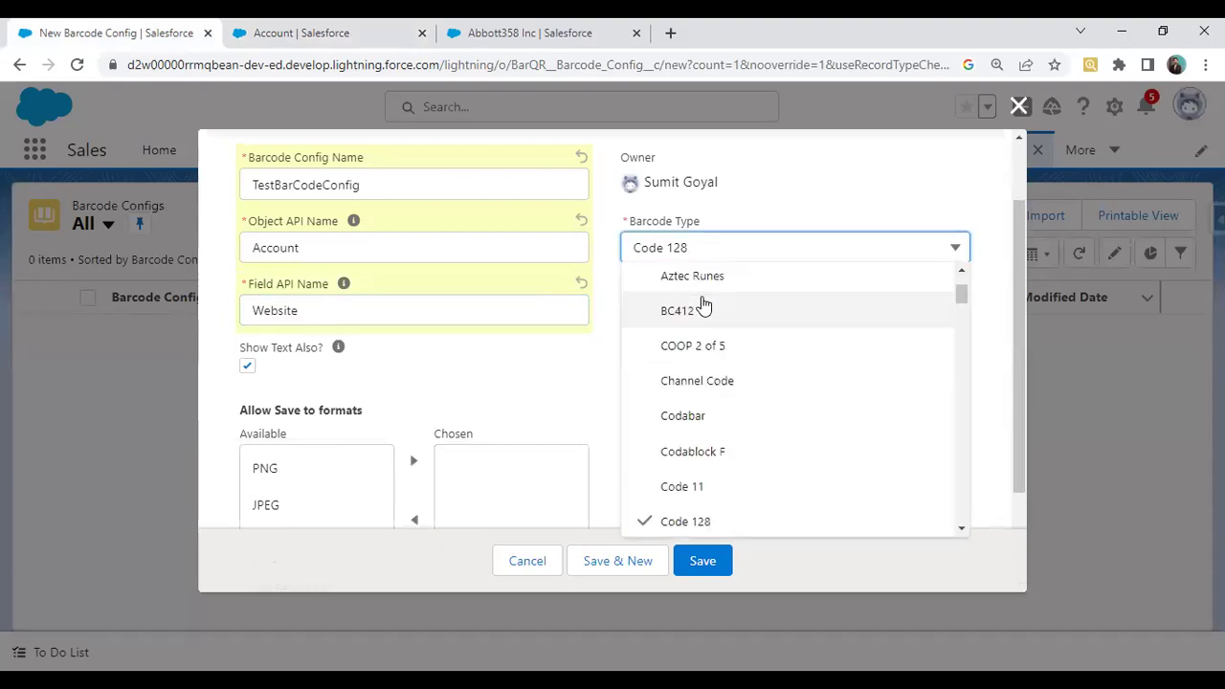
scroll(732, 393, "down", 3)
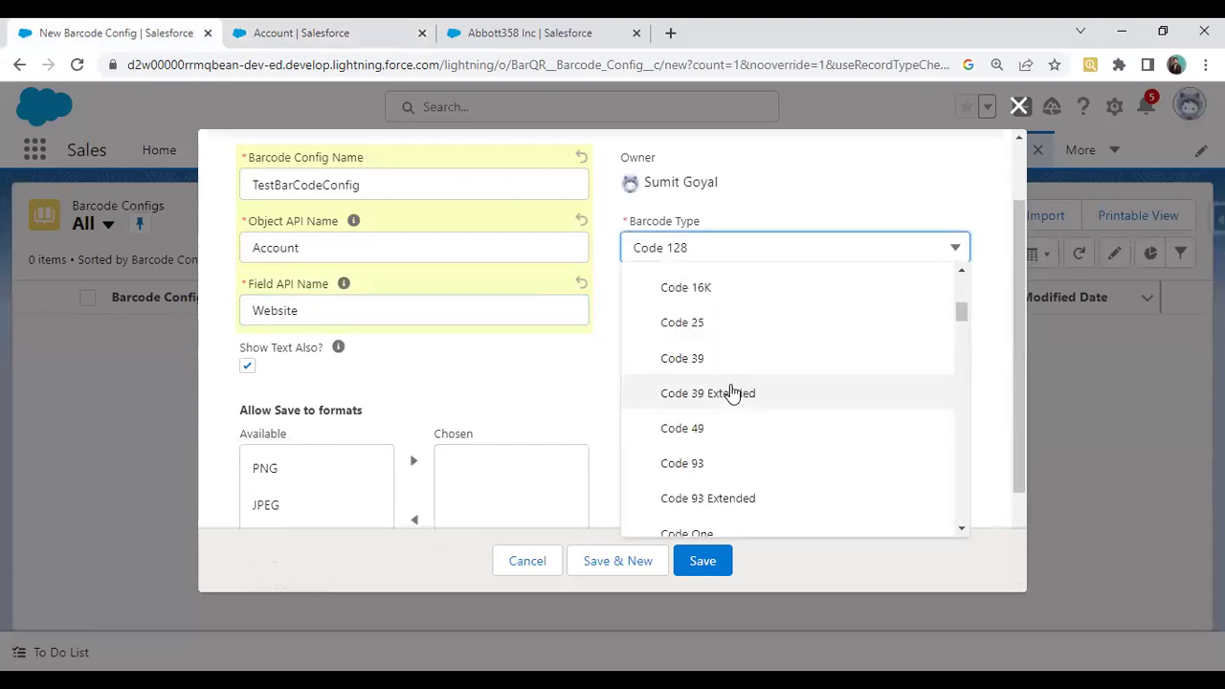
scroll(732, 392, "down", 3)
scroll(732, 393, "down", 3)
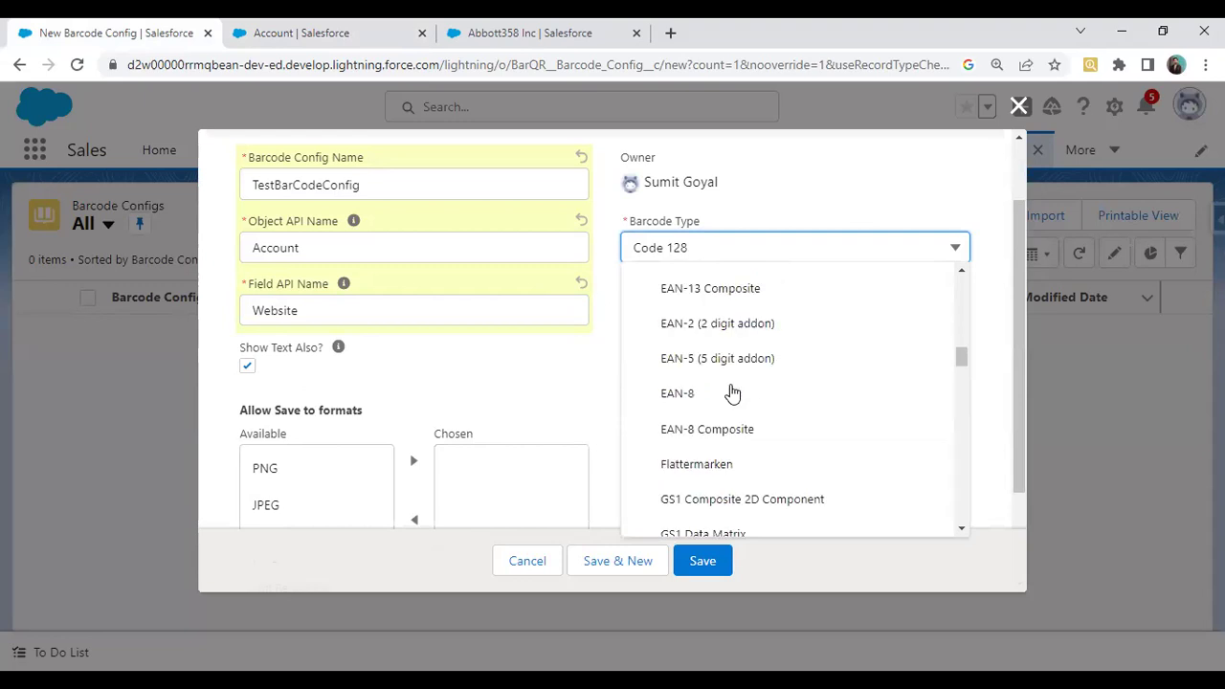
scroll(732, 392, "down", 10)
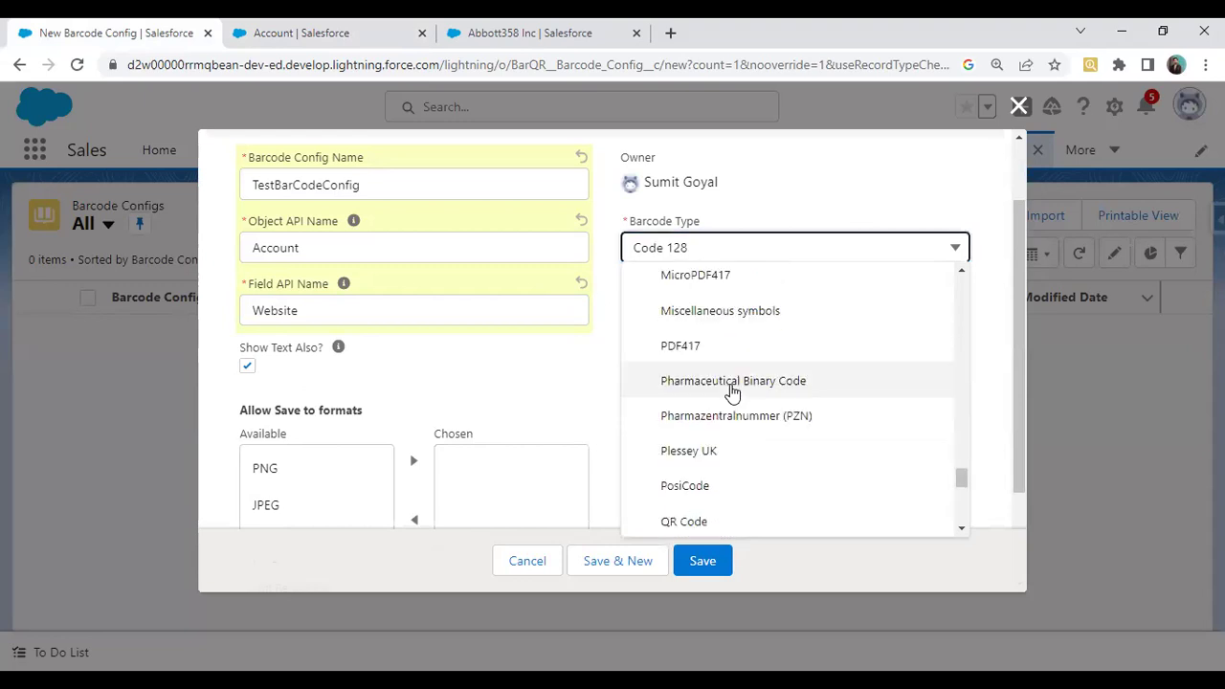
left_click(683, 521)
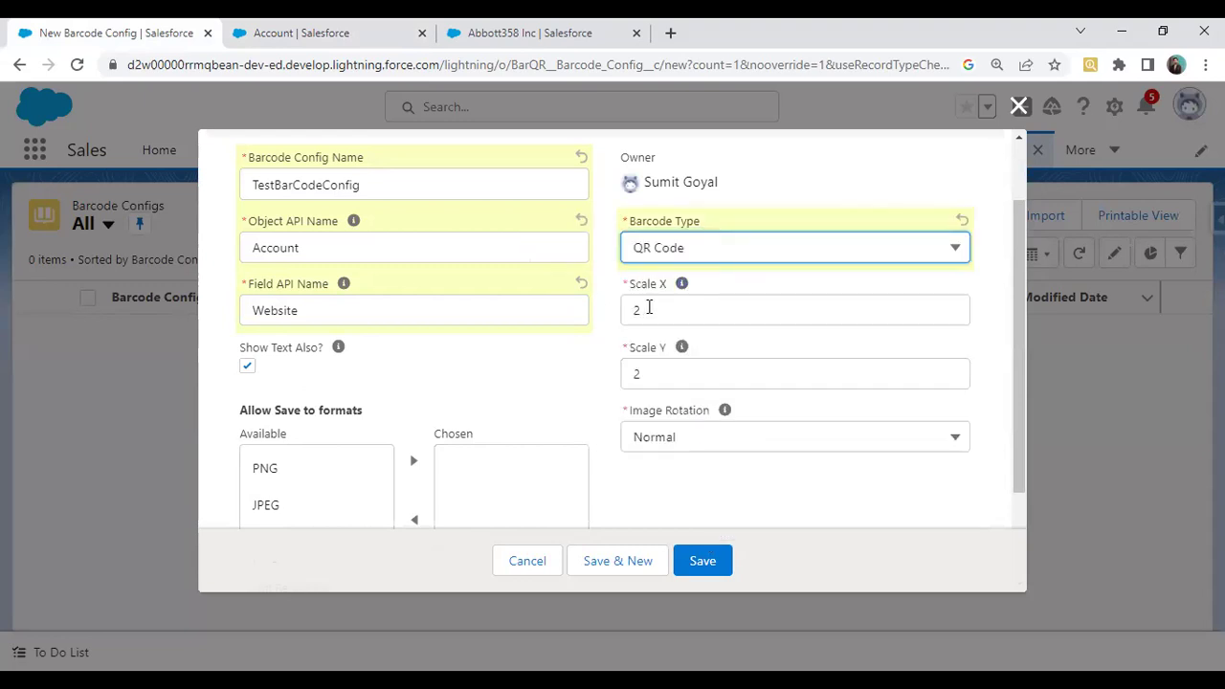
Add PNG and JPEG to the chosen save formats and save the config
scroll(325, 369, "down", 1)
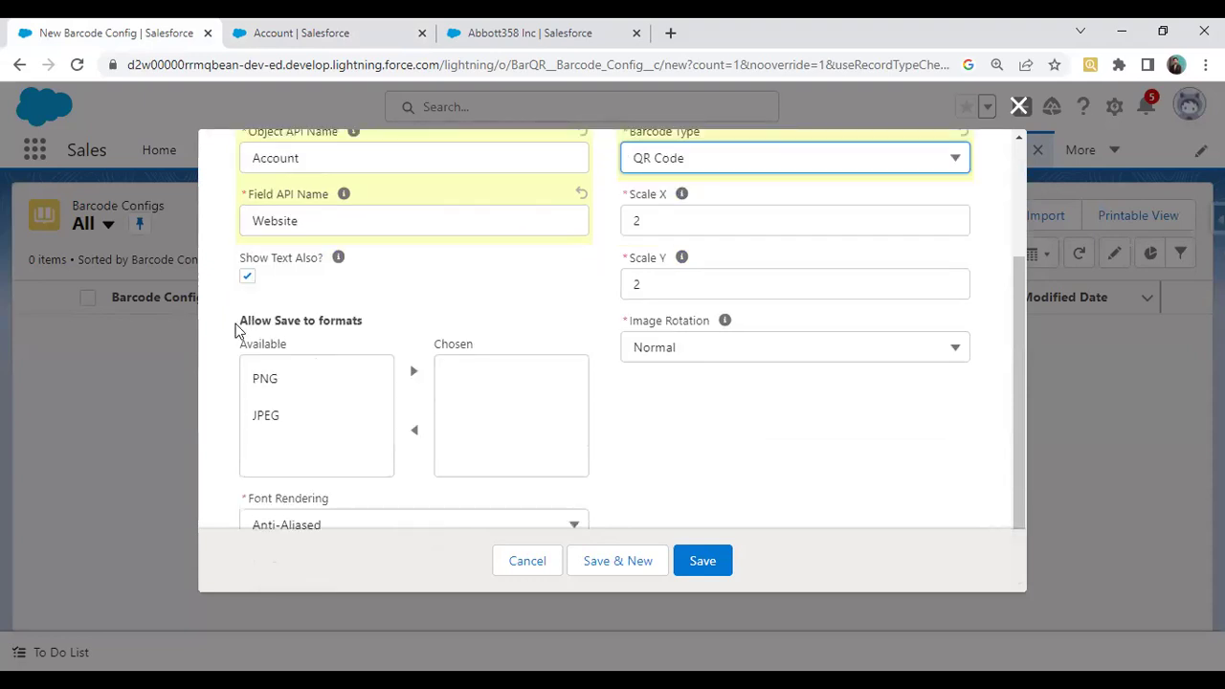
left_click(277, 387)
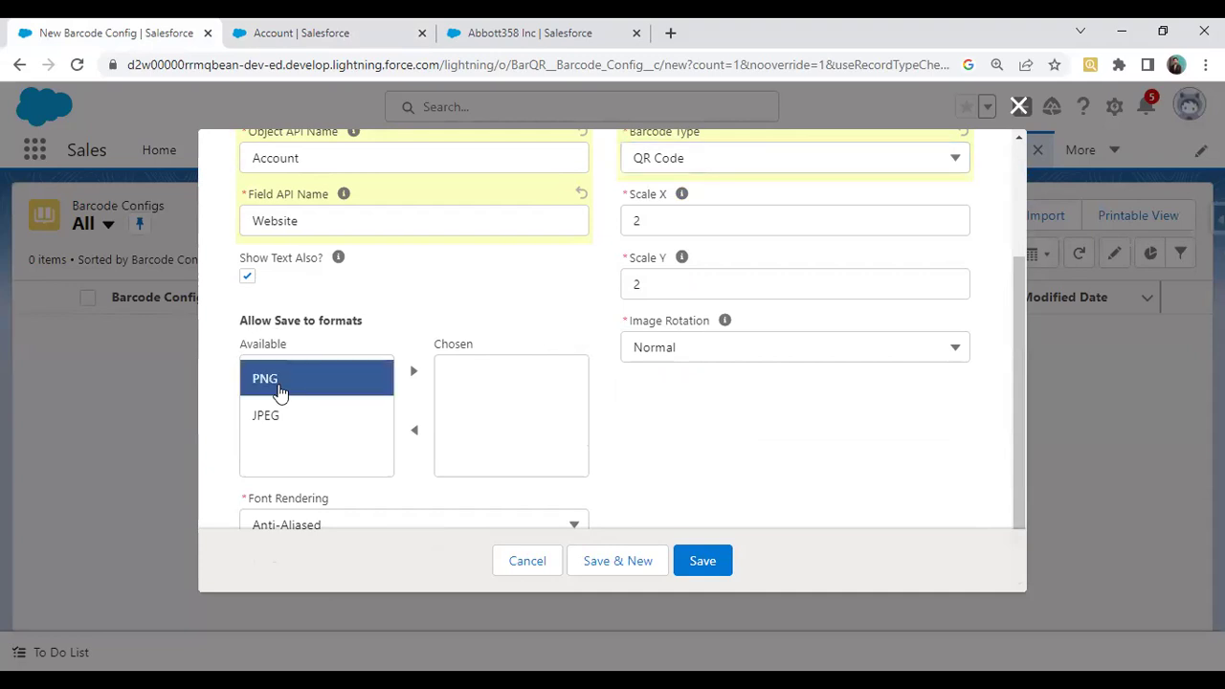
left_click(413, 371)
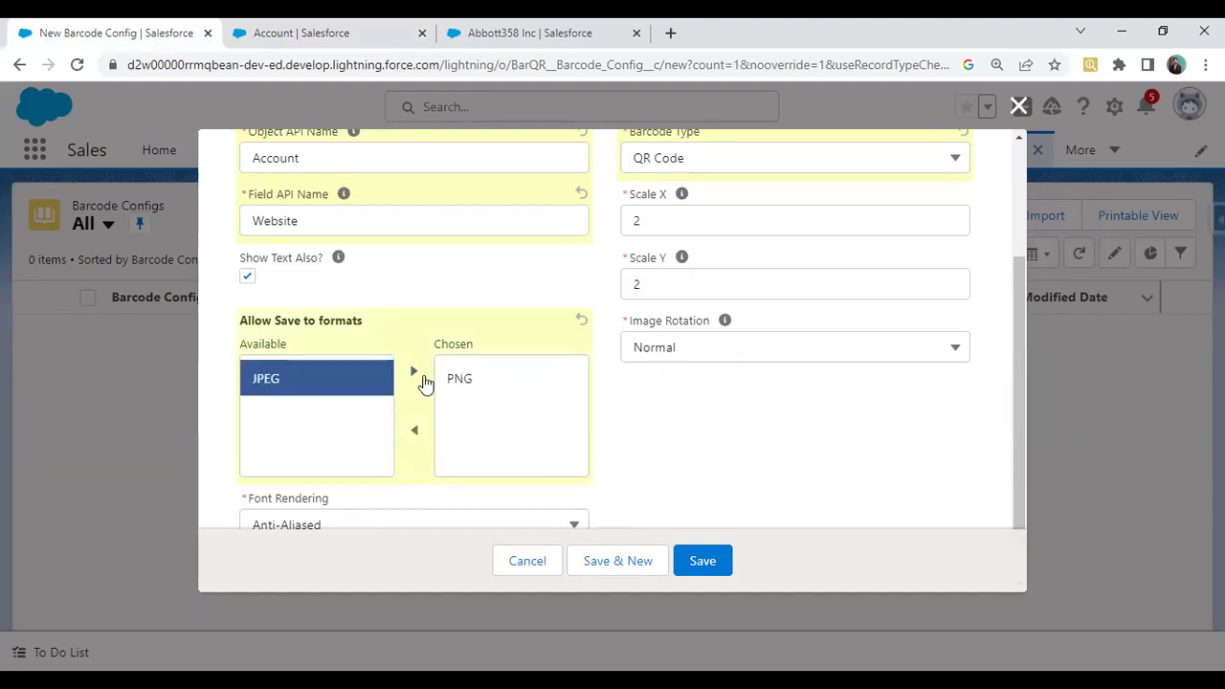
left_click(416, 373)
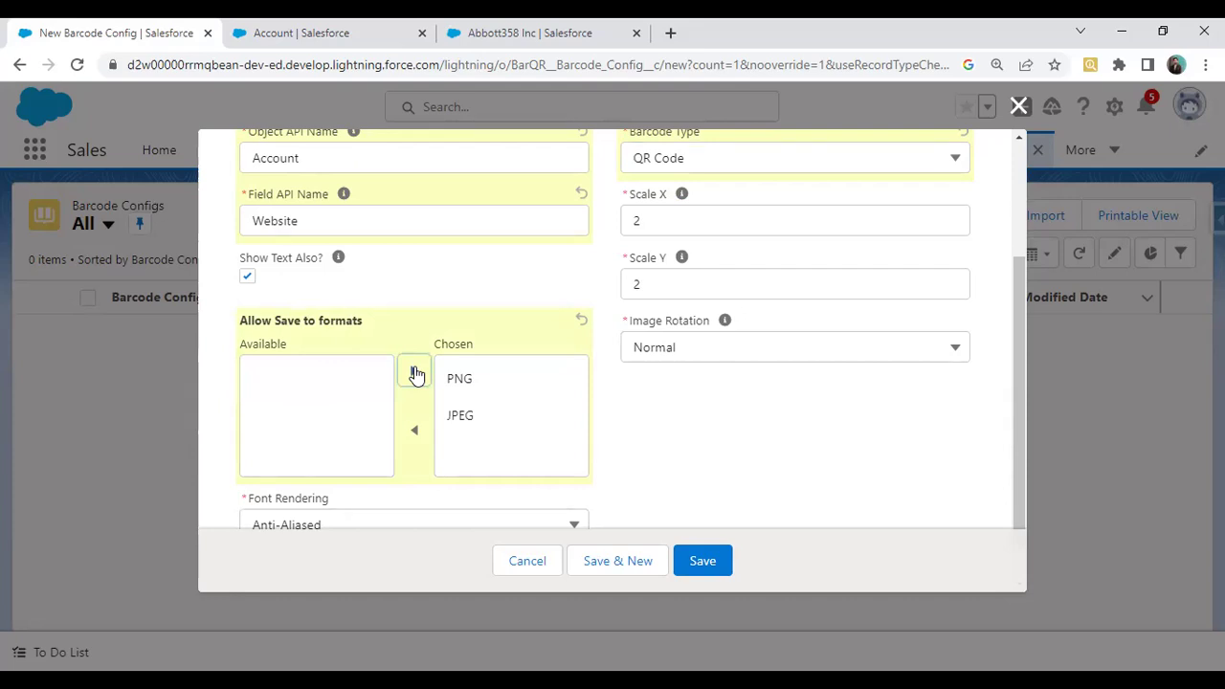
scroll(590, 379, "down", 1)
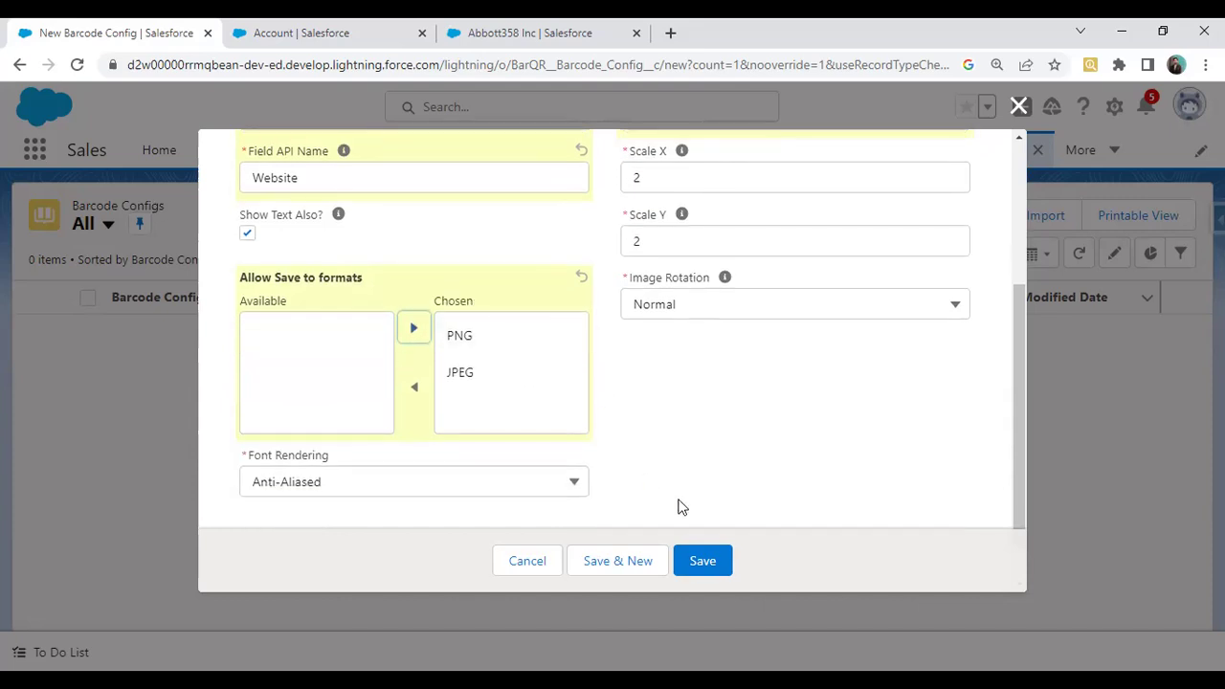
left_click(704, 562)
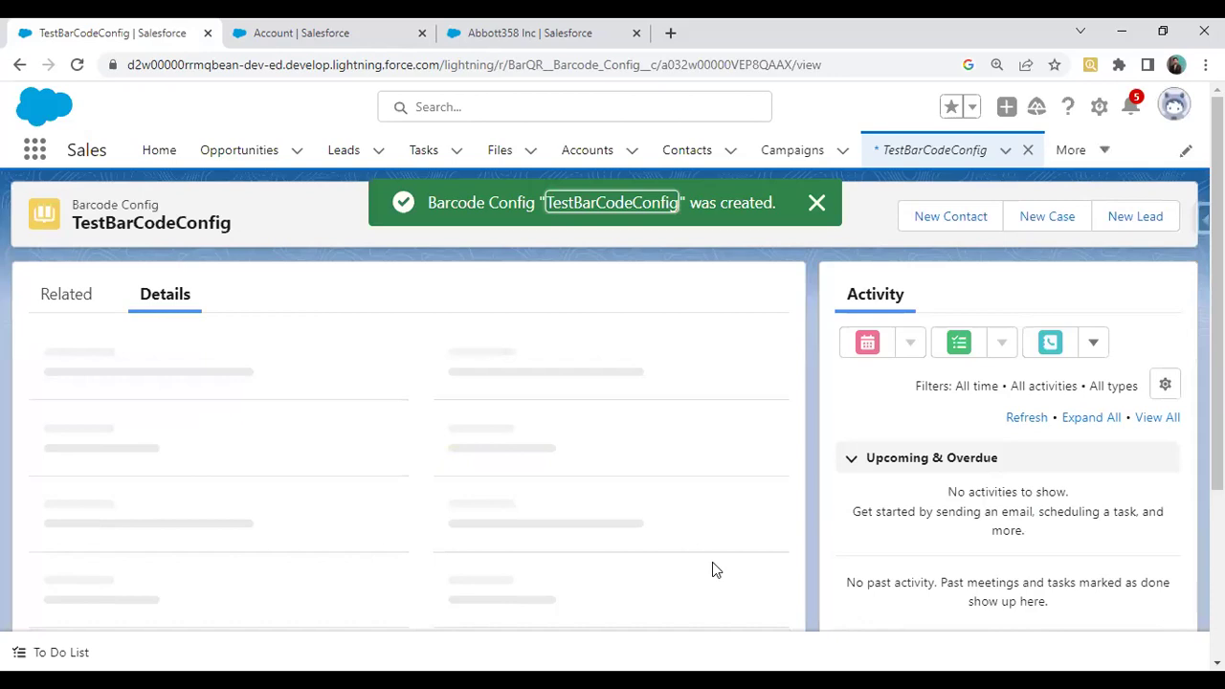
Return to the Abbott358 Inc account record and view its details
left_click(508, 25)
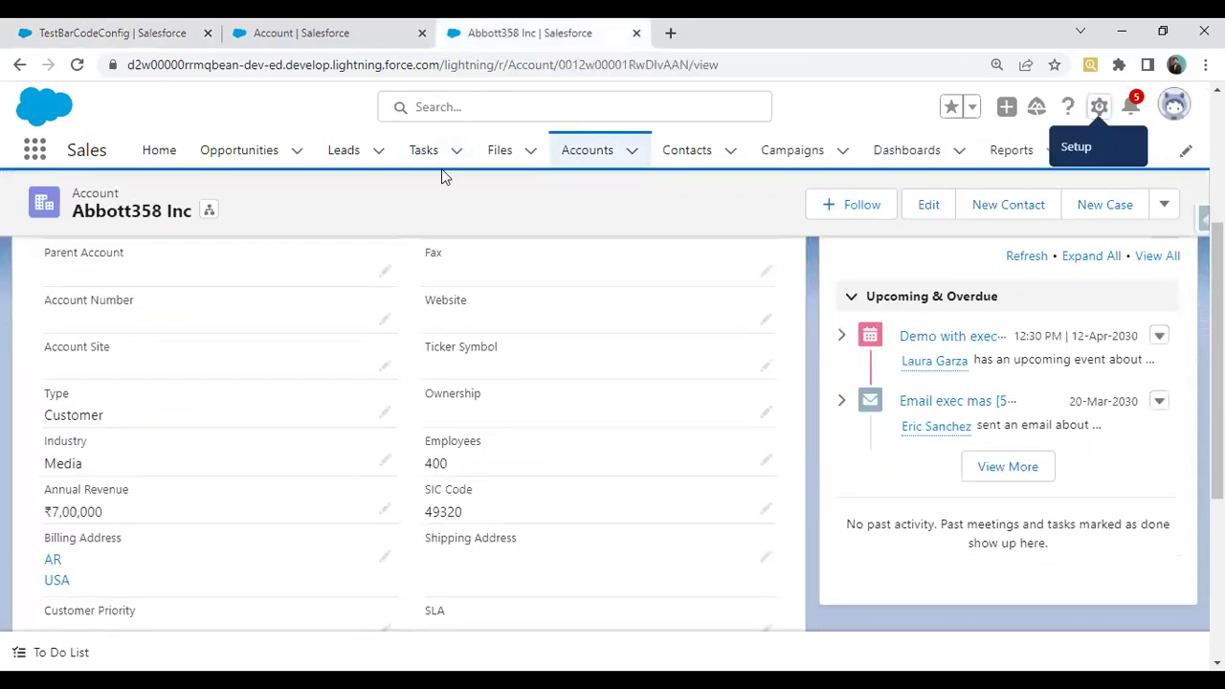
left_click(588, 154)
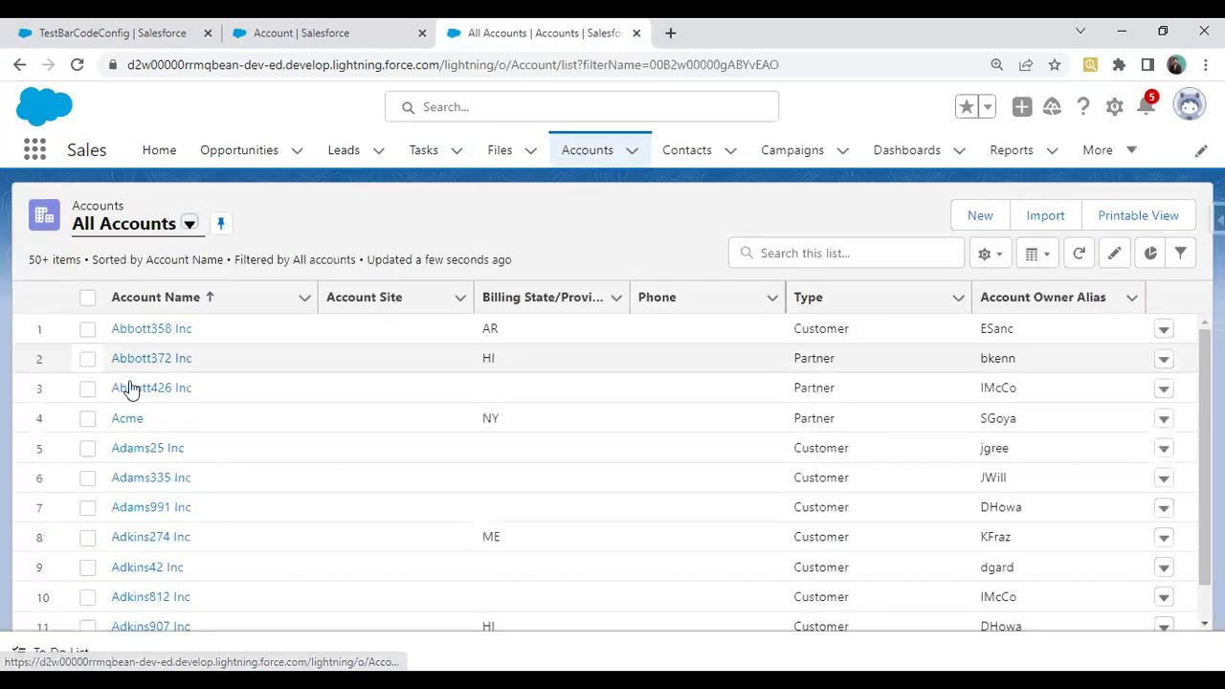
left_click(134, 332)
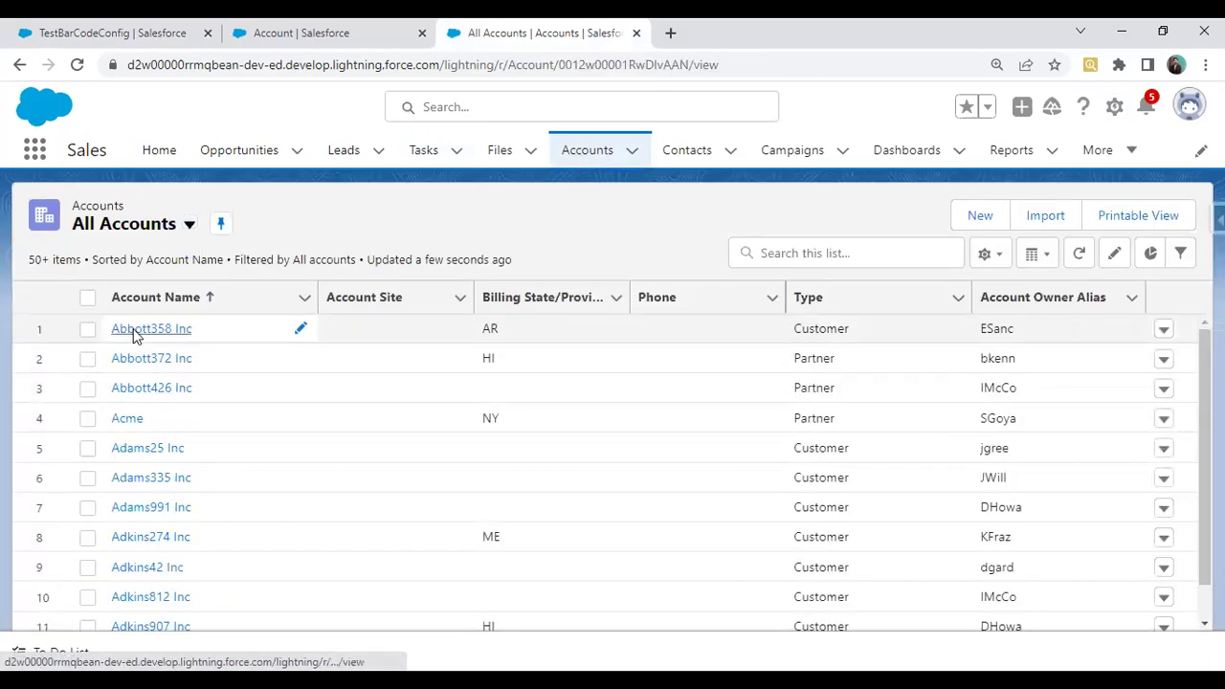
left_click(173, 366)
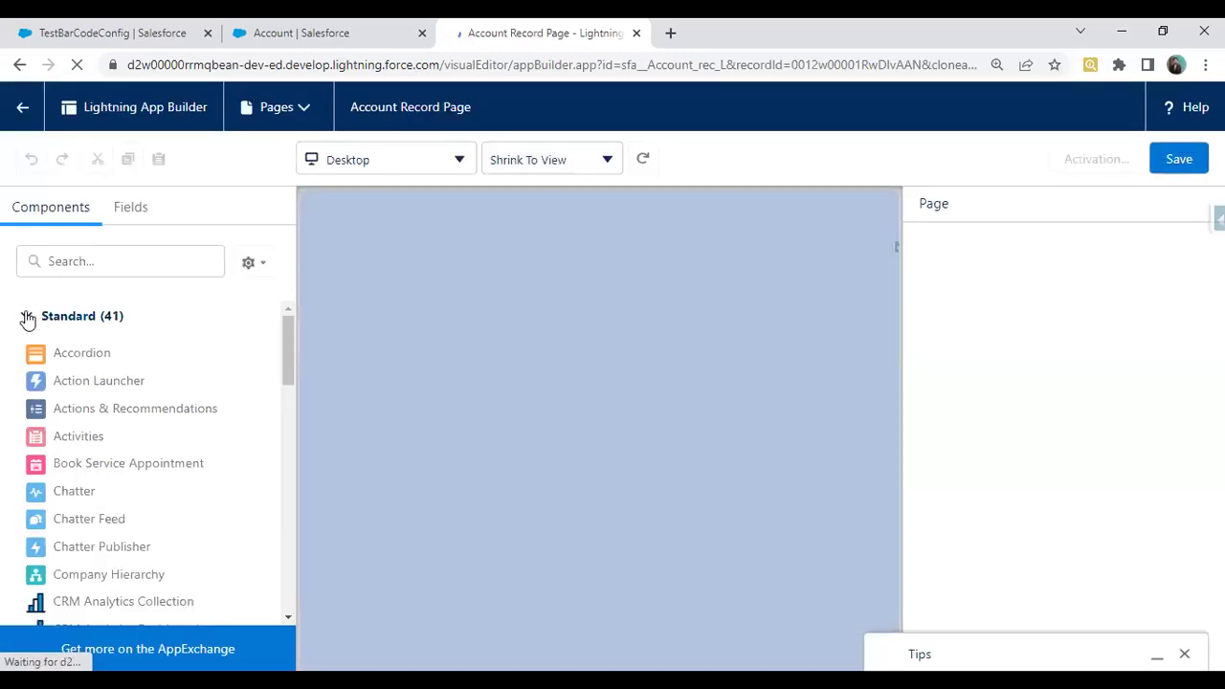
Drag the Barcode & QR Code Generator component into the Account Record Page's right sidebar
left_click(26, 315)
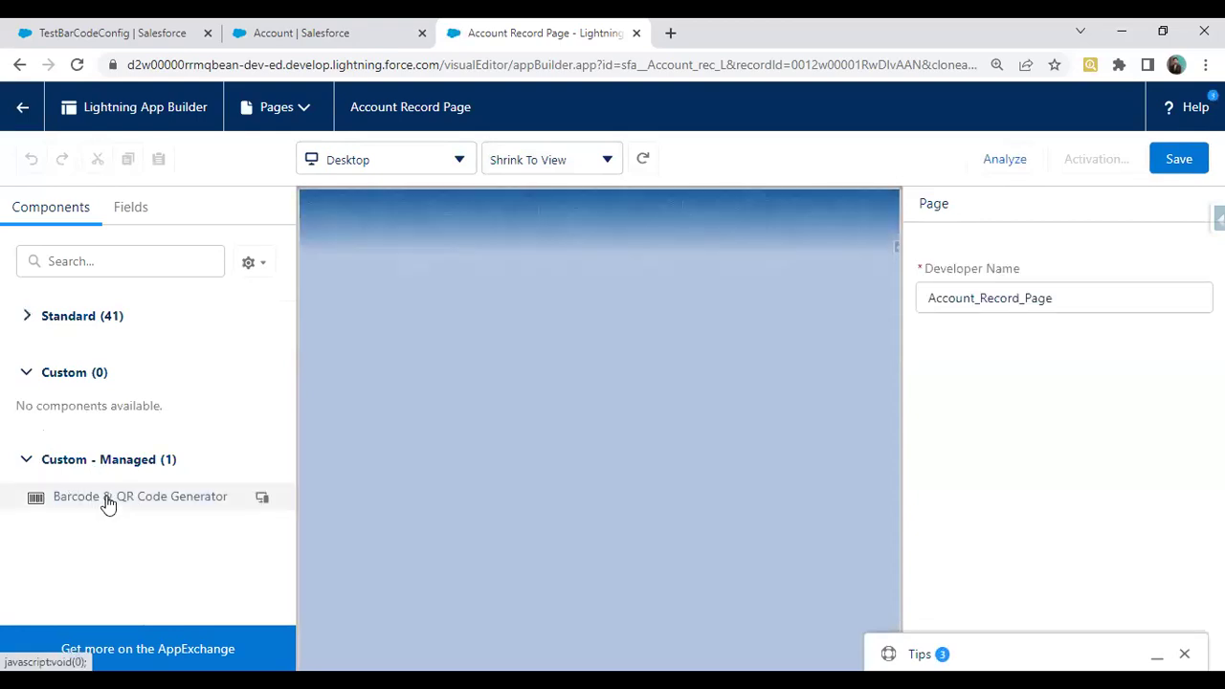
left_click_drag(107, 502, 723, 274)
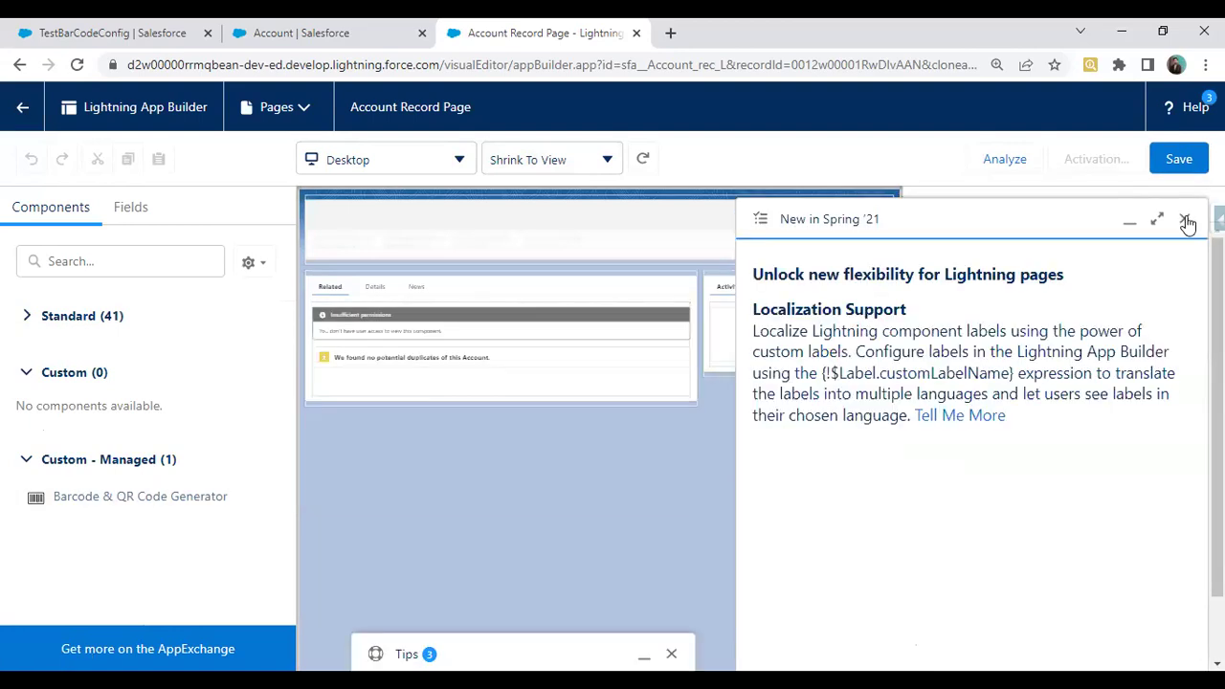
left_click(1186, 223)
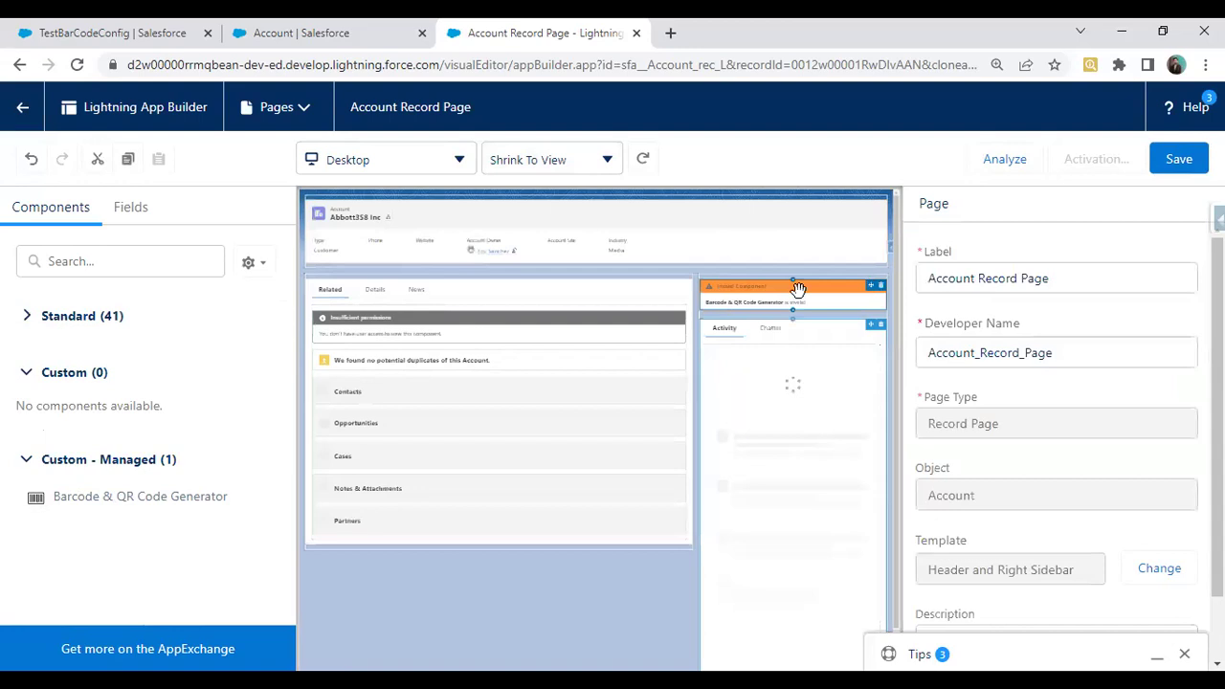
left_click(797, 289)
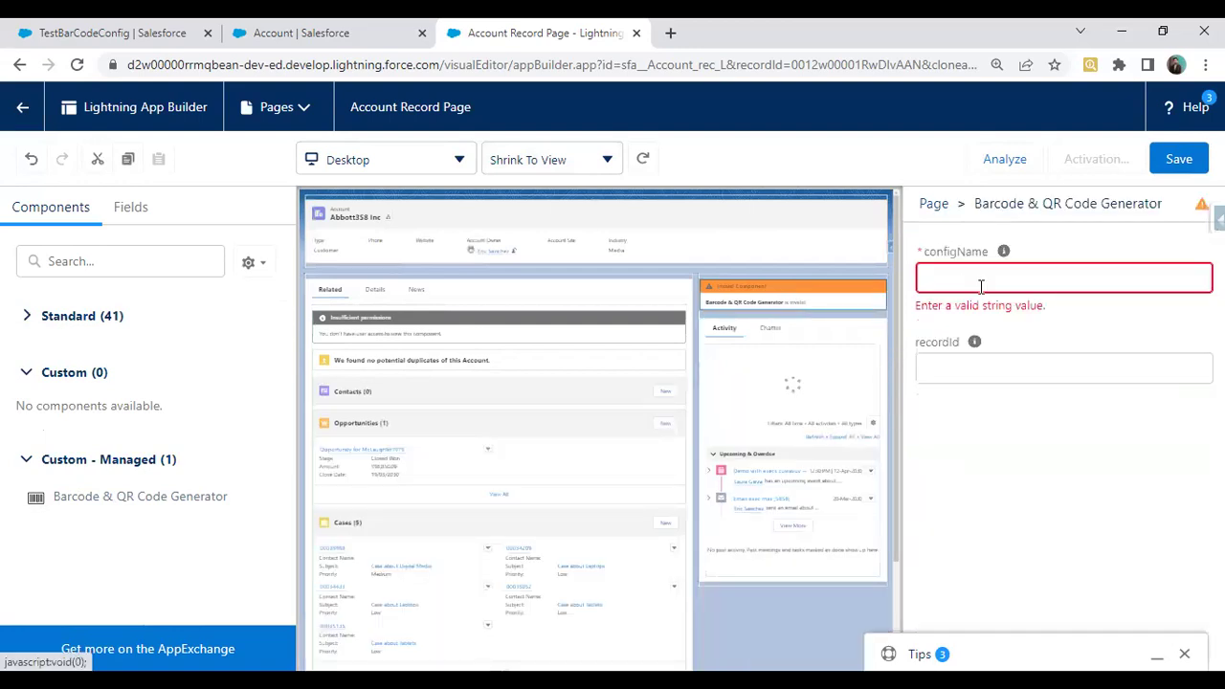
Copy the name TestBarCodeConfig and paste it into the component's configName property
left_click(955, 268)
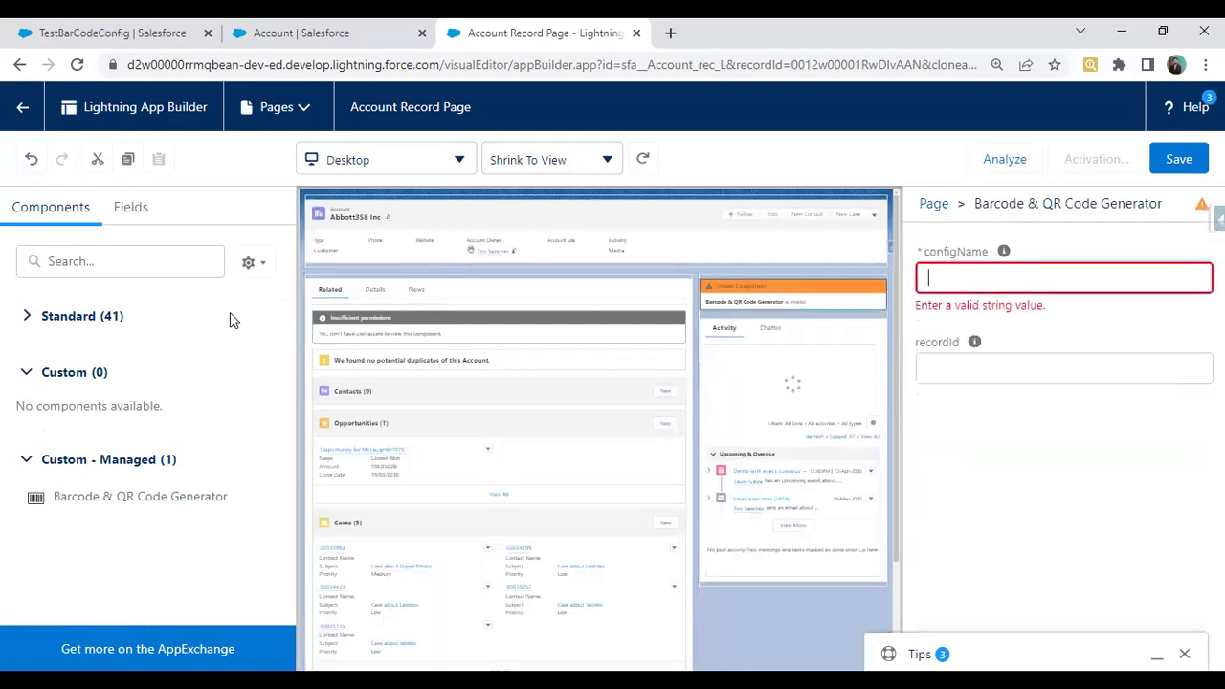
key("ctrl+1")
left_click_drag(44, 372, 65, 372)
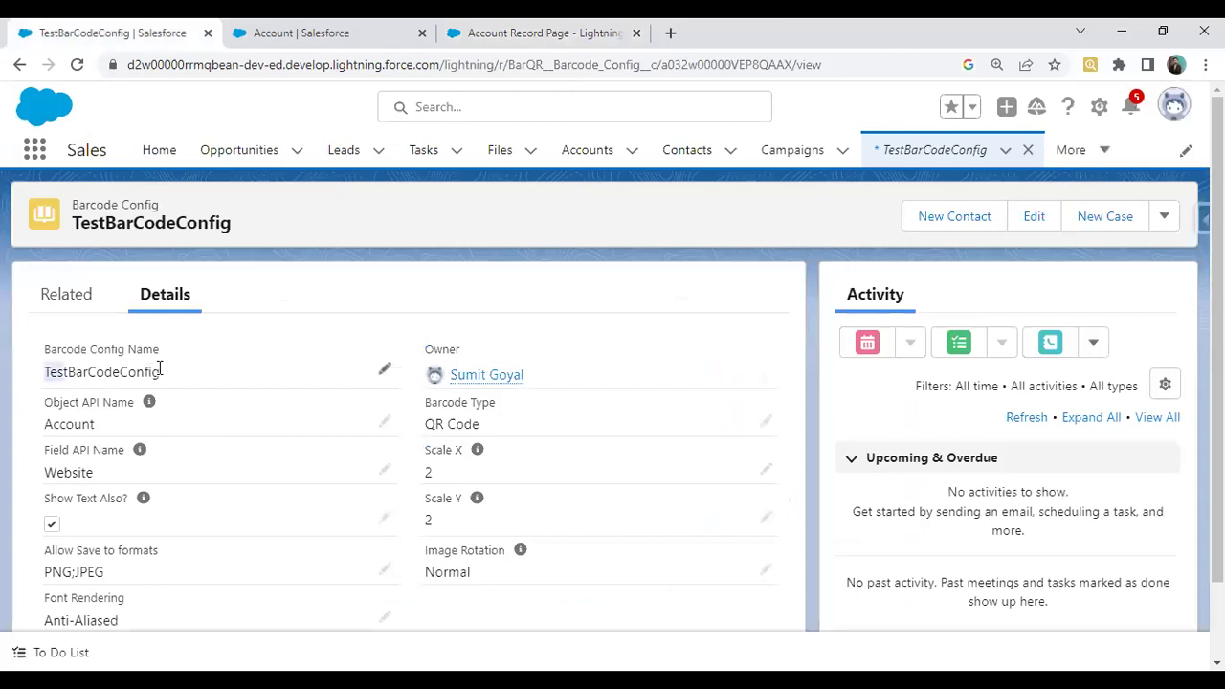
left_click_drag(160, 369, 161, 371)
key("ctrl+c")
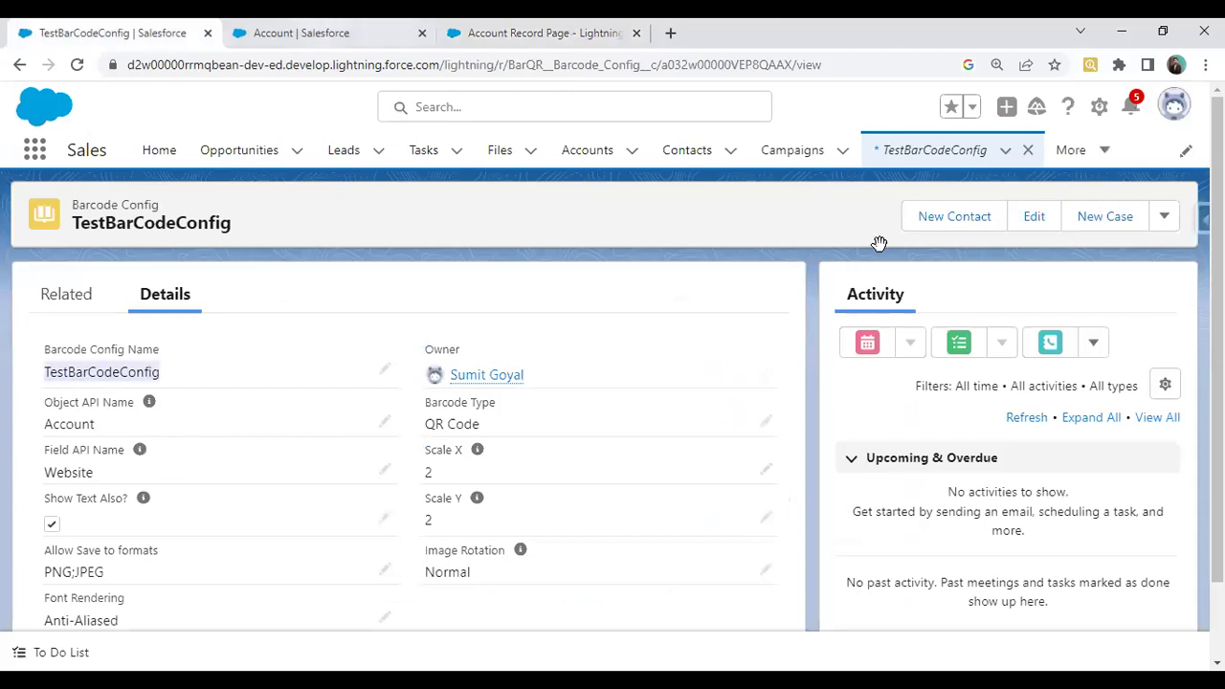
left_click(568, 29)
key("ctrl+v")
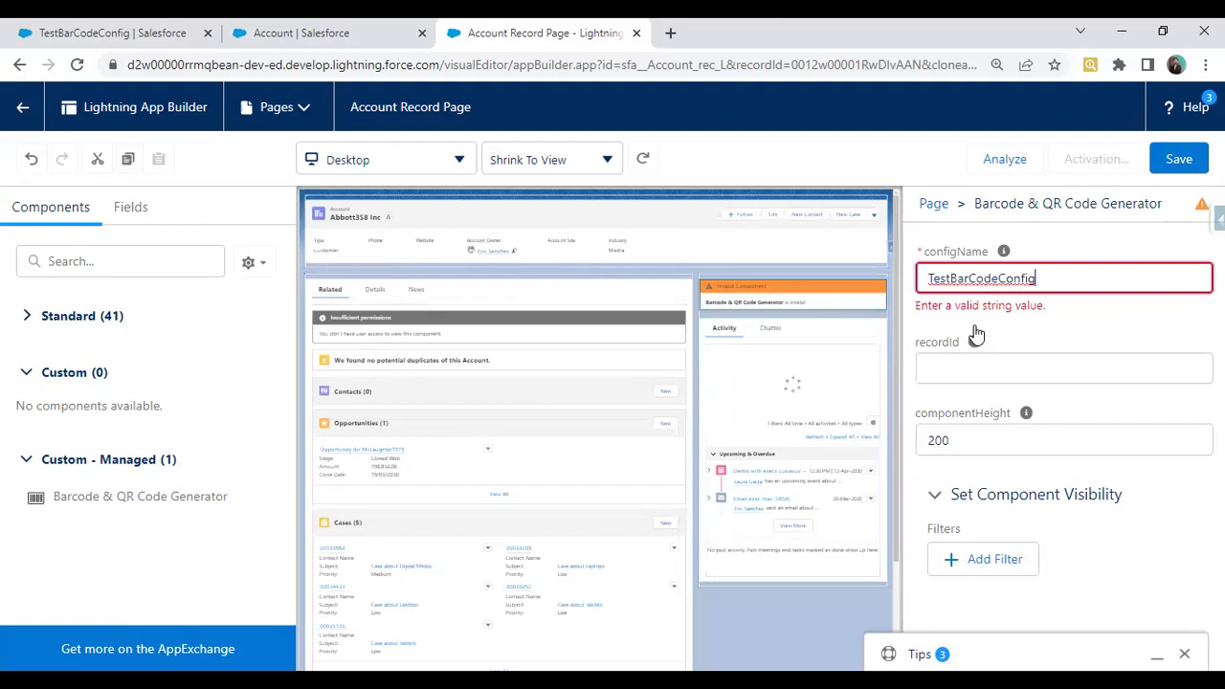
key("Tab")
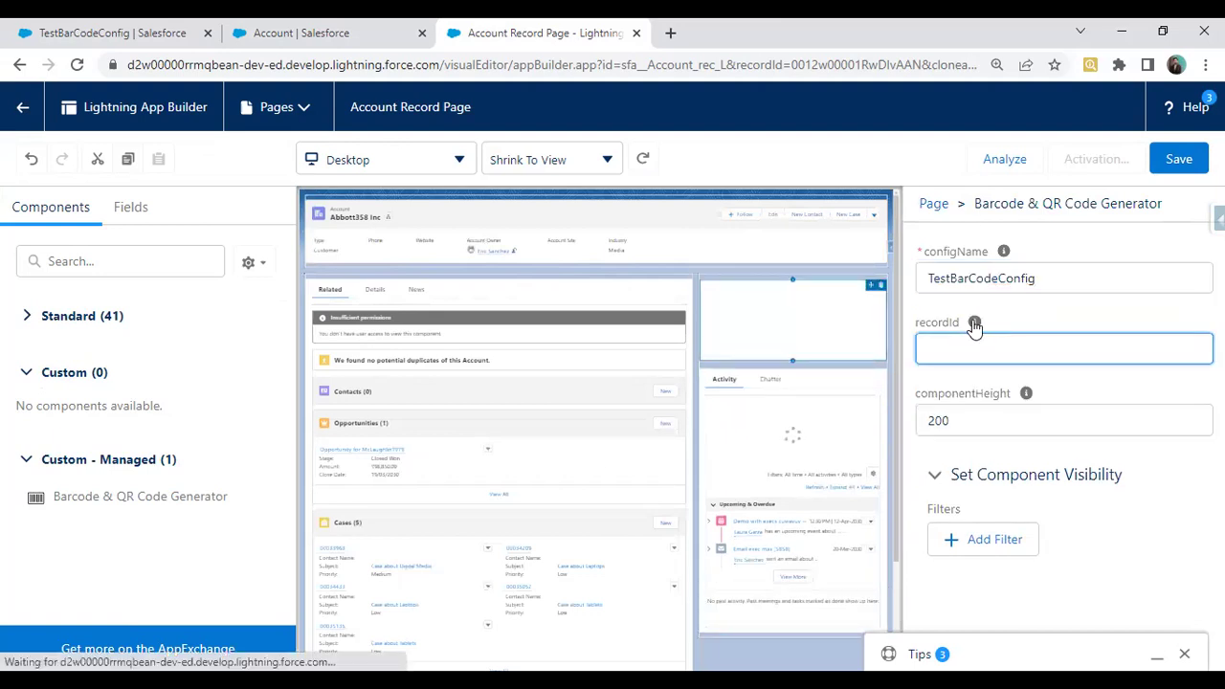
mouse_move(974, 325)
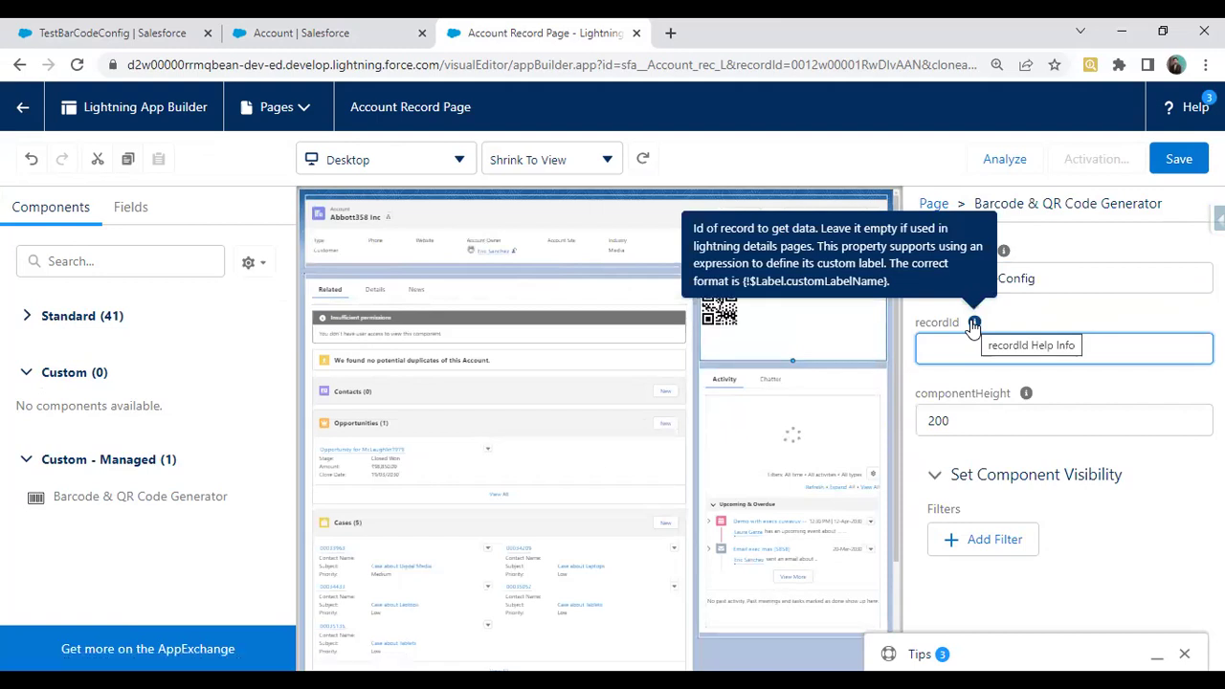
Save the Account Record Page and activate it as the org default for Desktop
left_click(1185, 165)
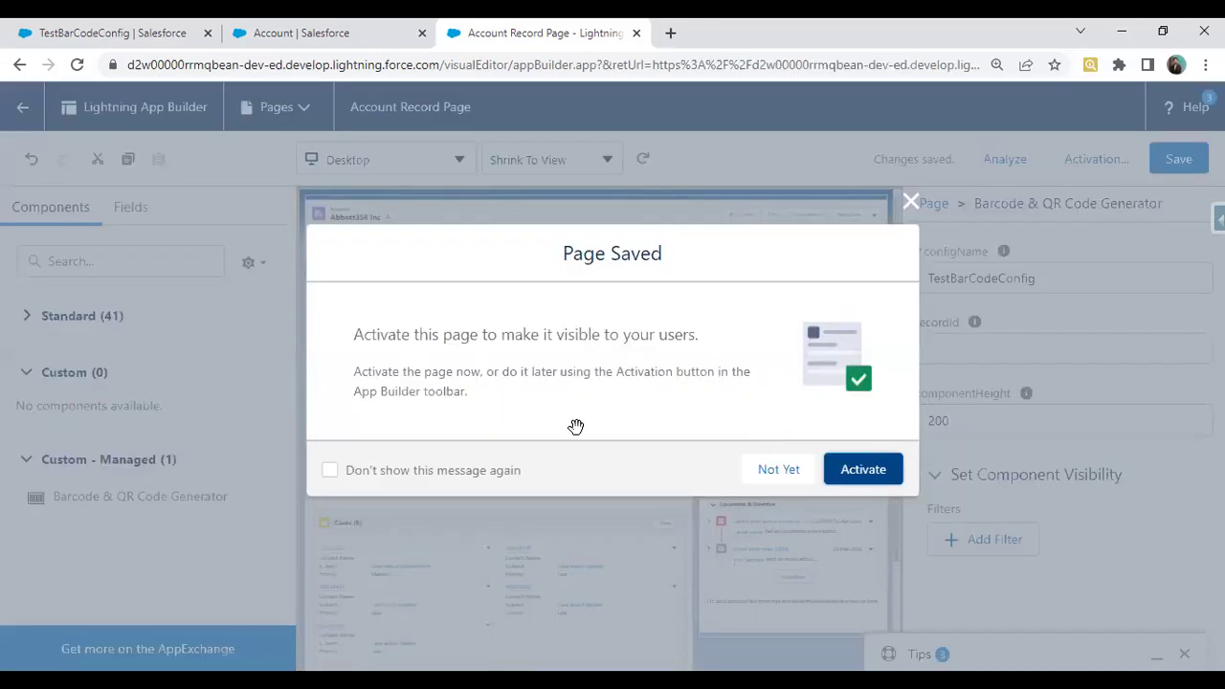
key("Escape")
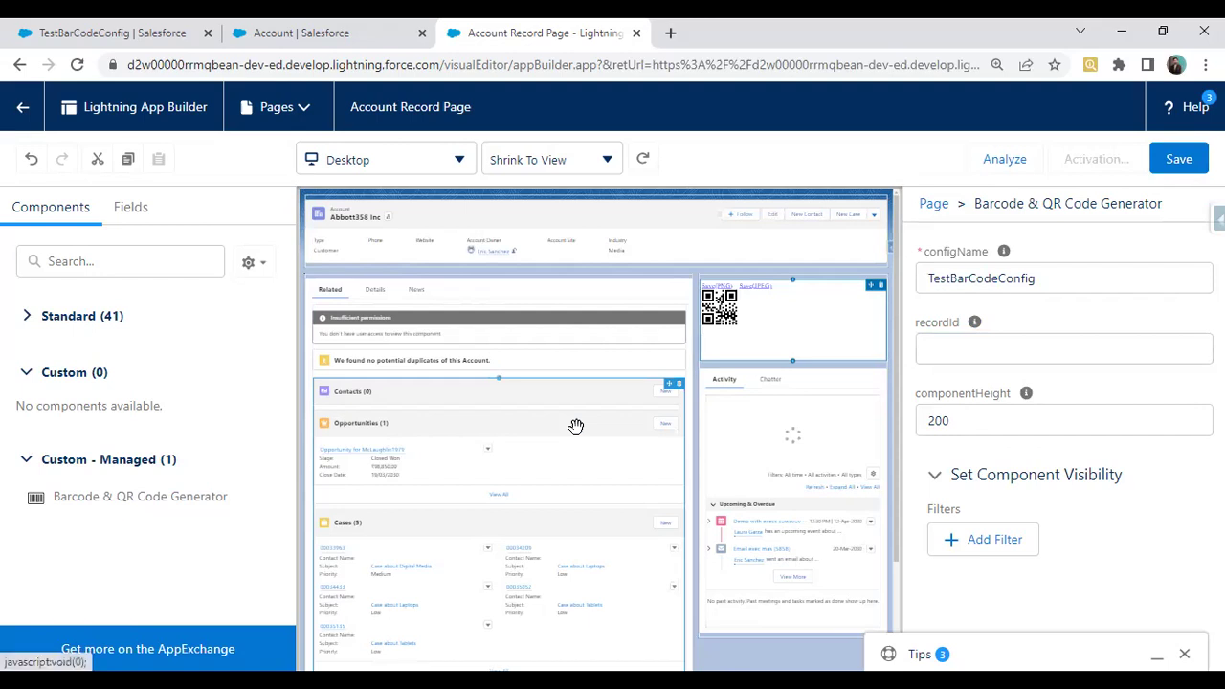
left_click(1096, 158)
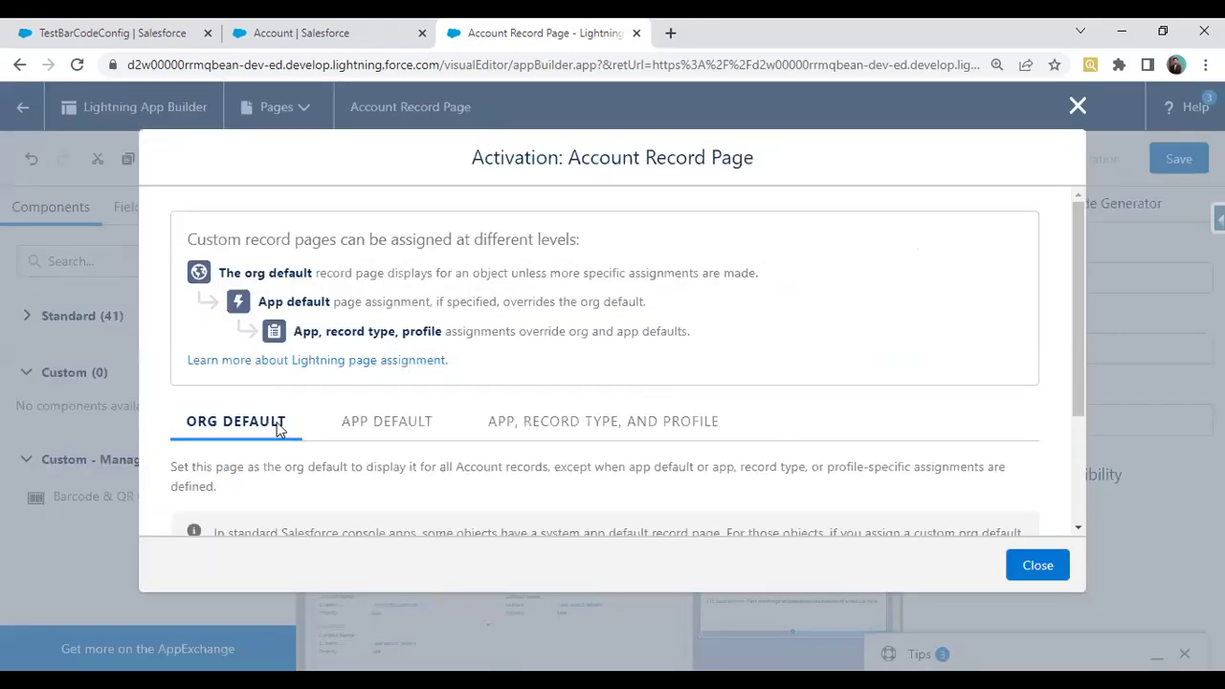
scroll(273, 450, "down", 3)
left_click(250, 463)
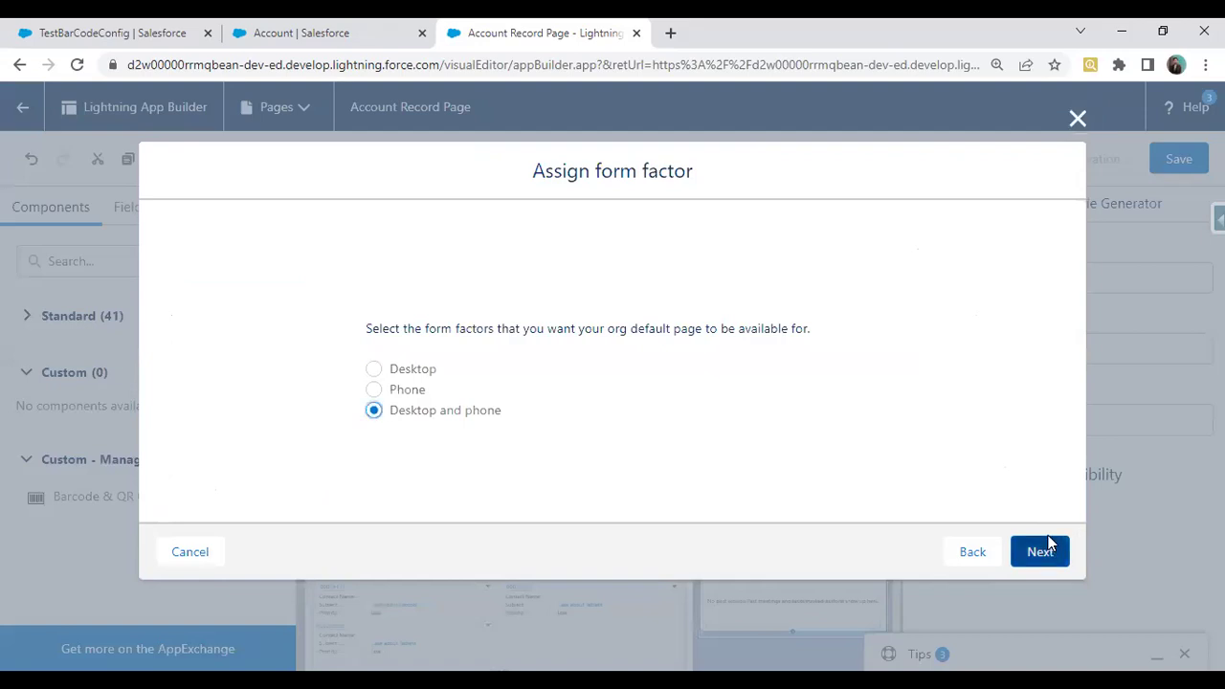
left_click(1040, 551)
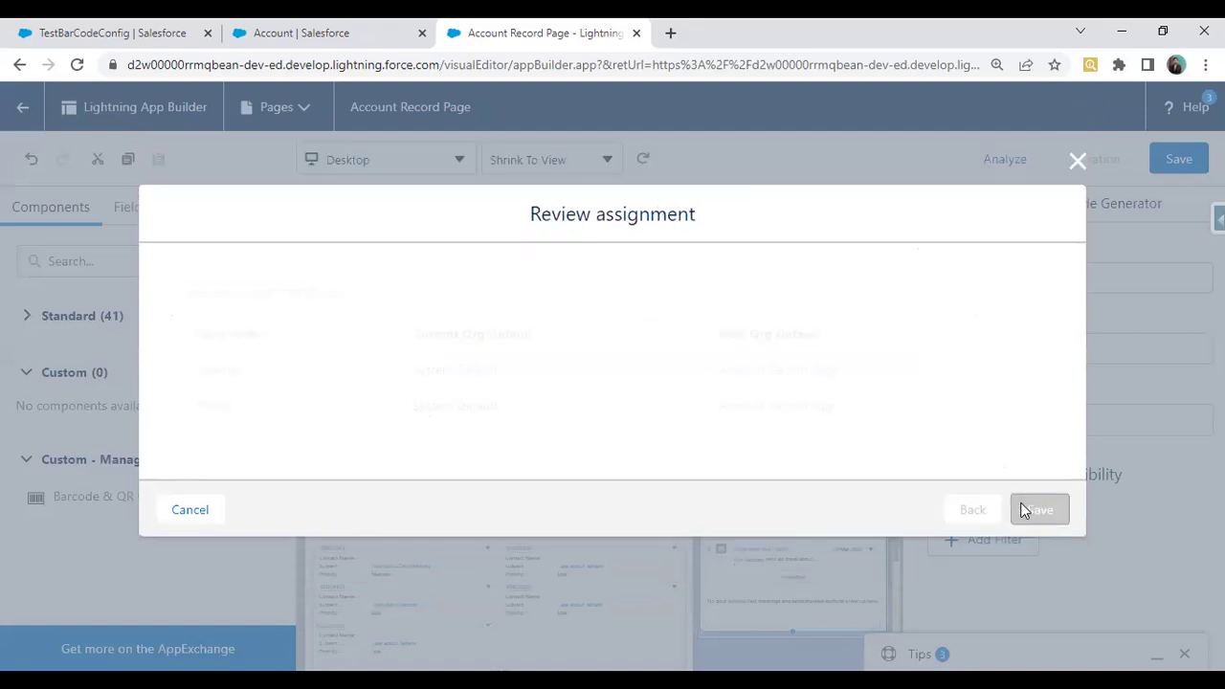
left_click(1022, 510)
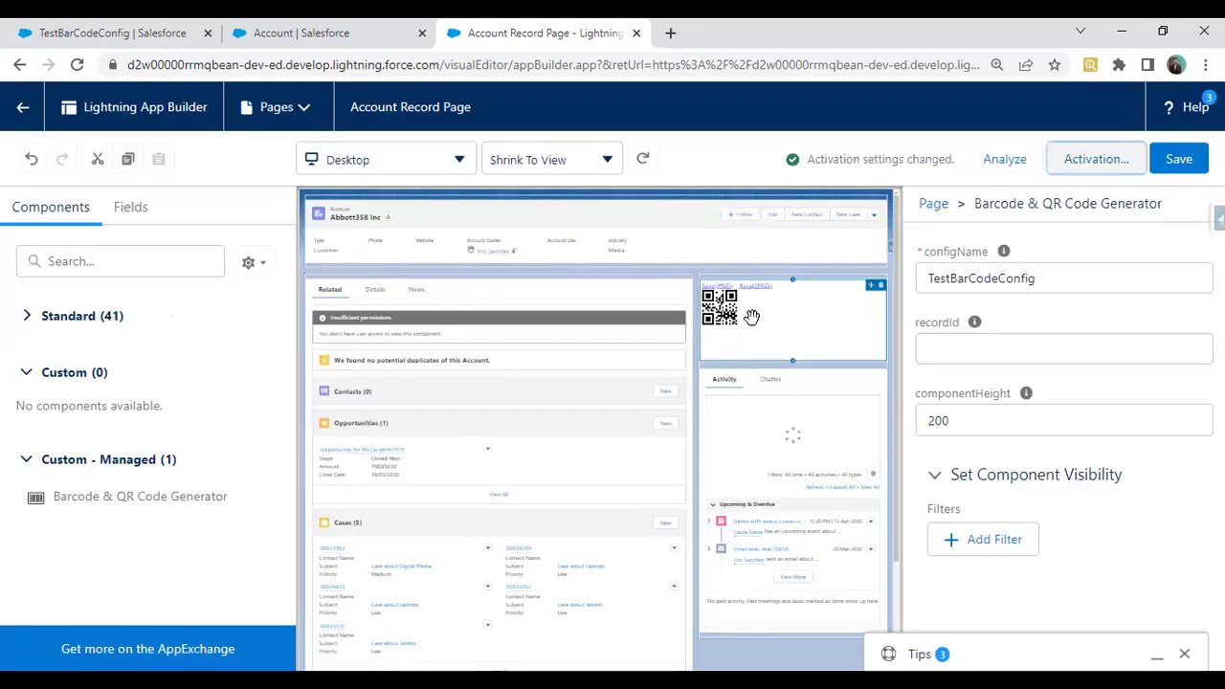
Exit App Builder, check the Abbott358 Inc Details beside the QR code, then start a New Account
left_click(27, 109)
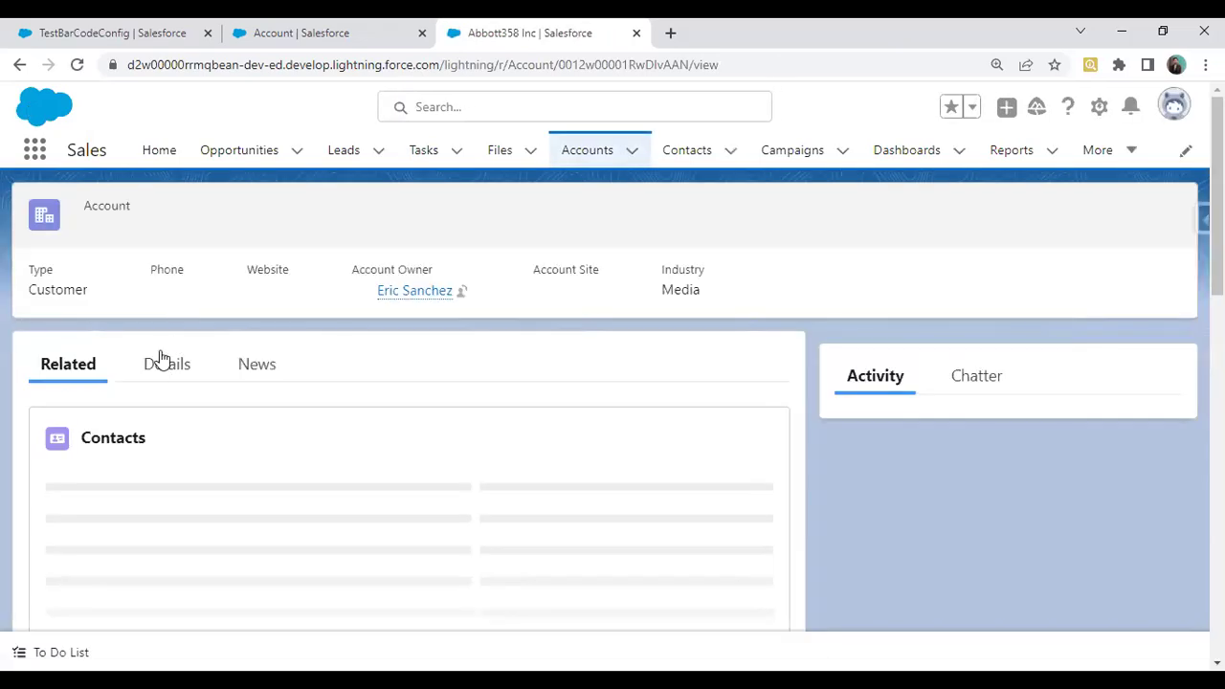
left_click(162, 360)
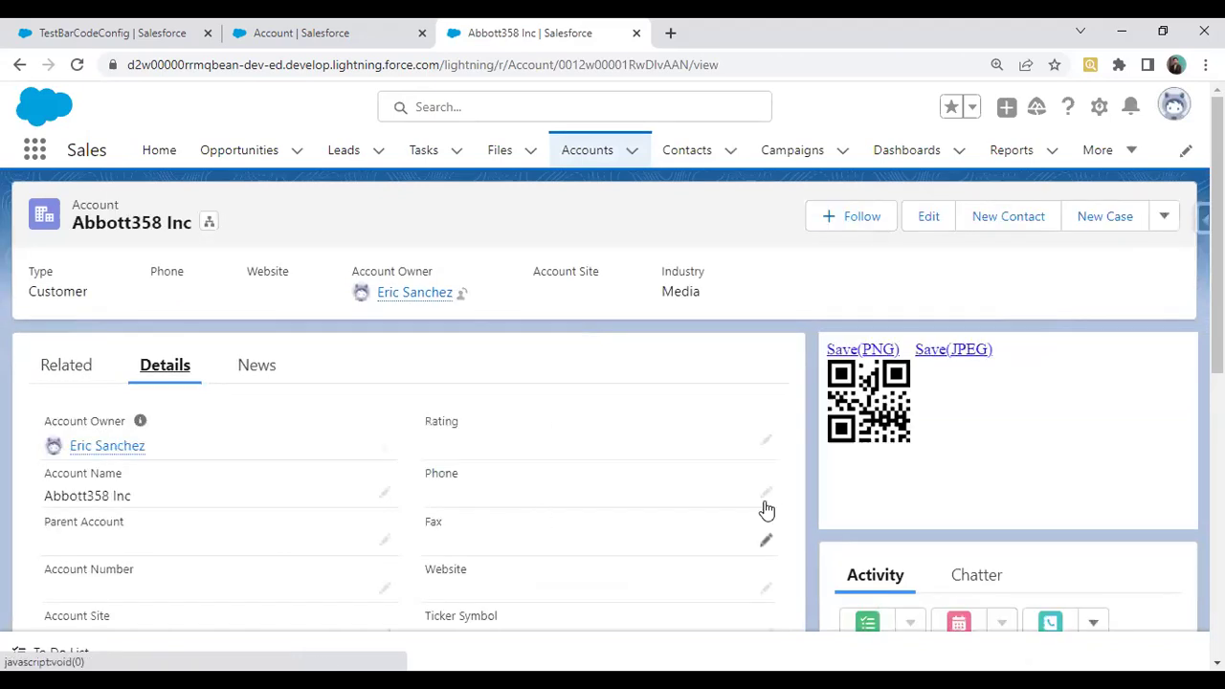
scroll(763, 509, "down", 1)
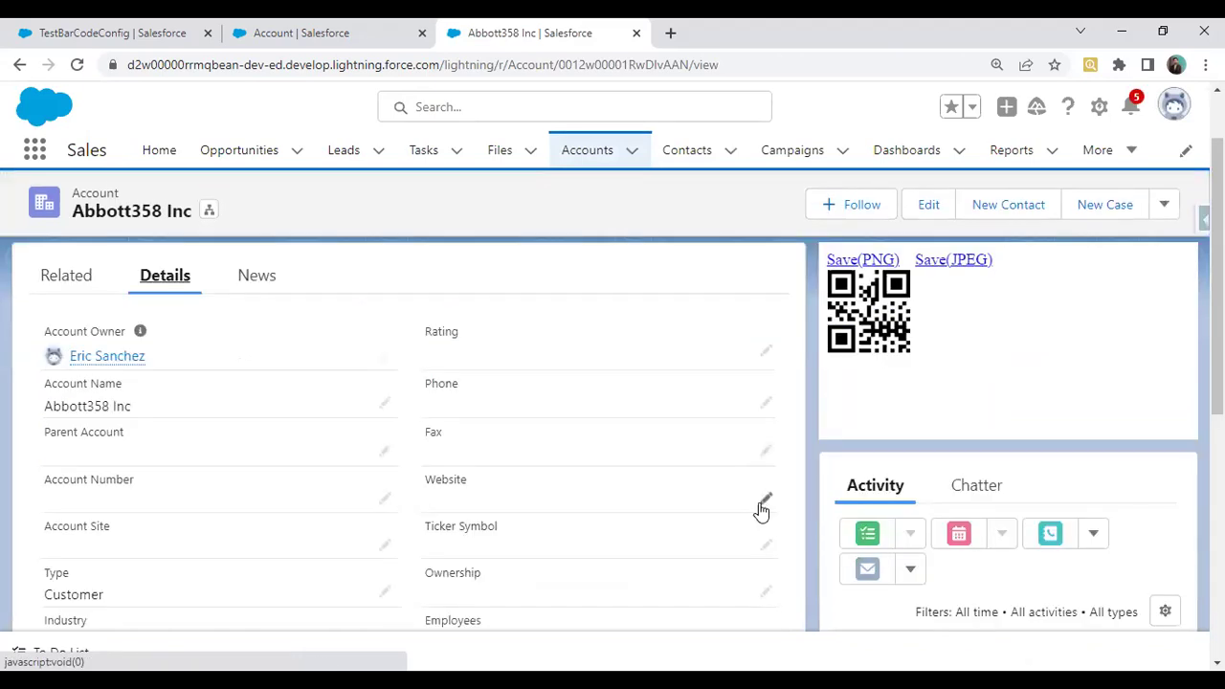
left_click(589, 164)
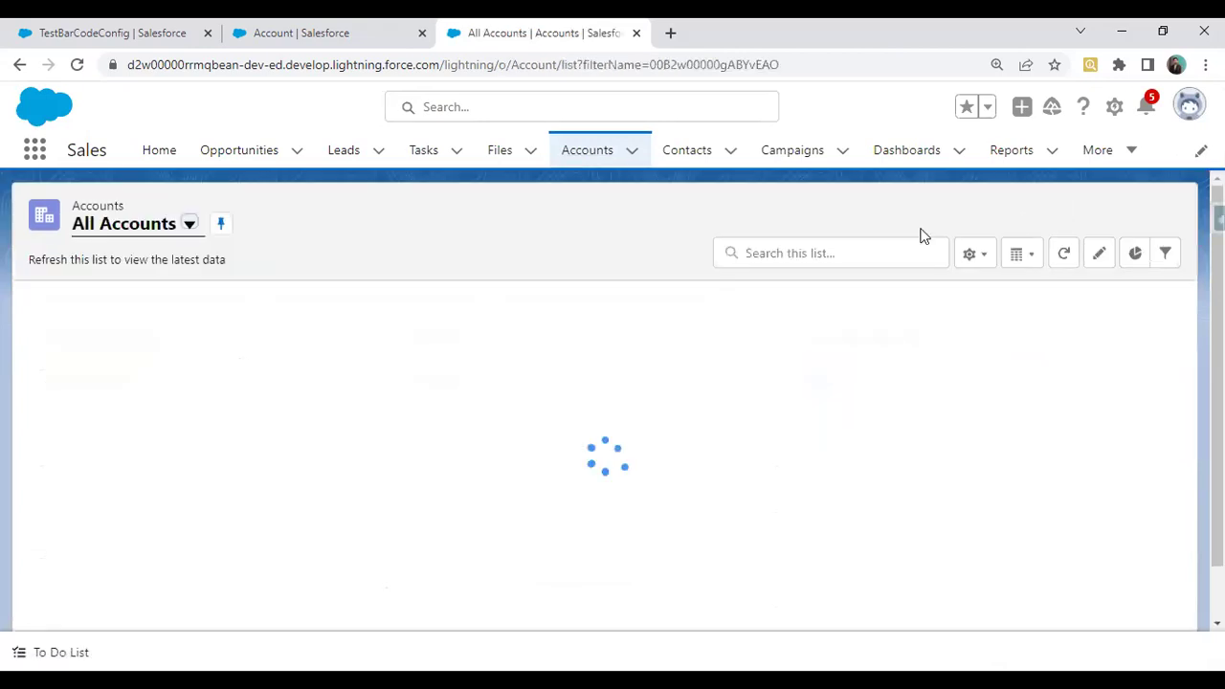
left_click(978, 218)
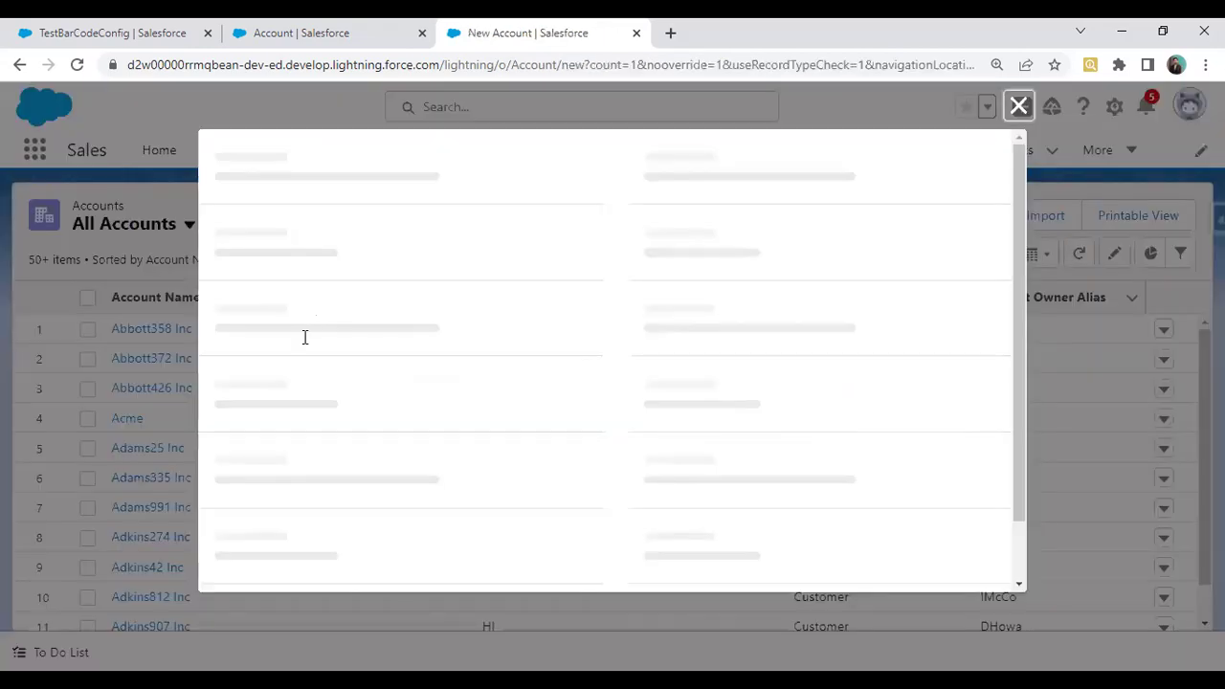
left_click(304, 339)
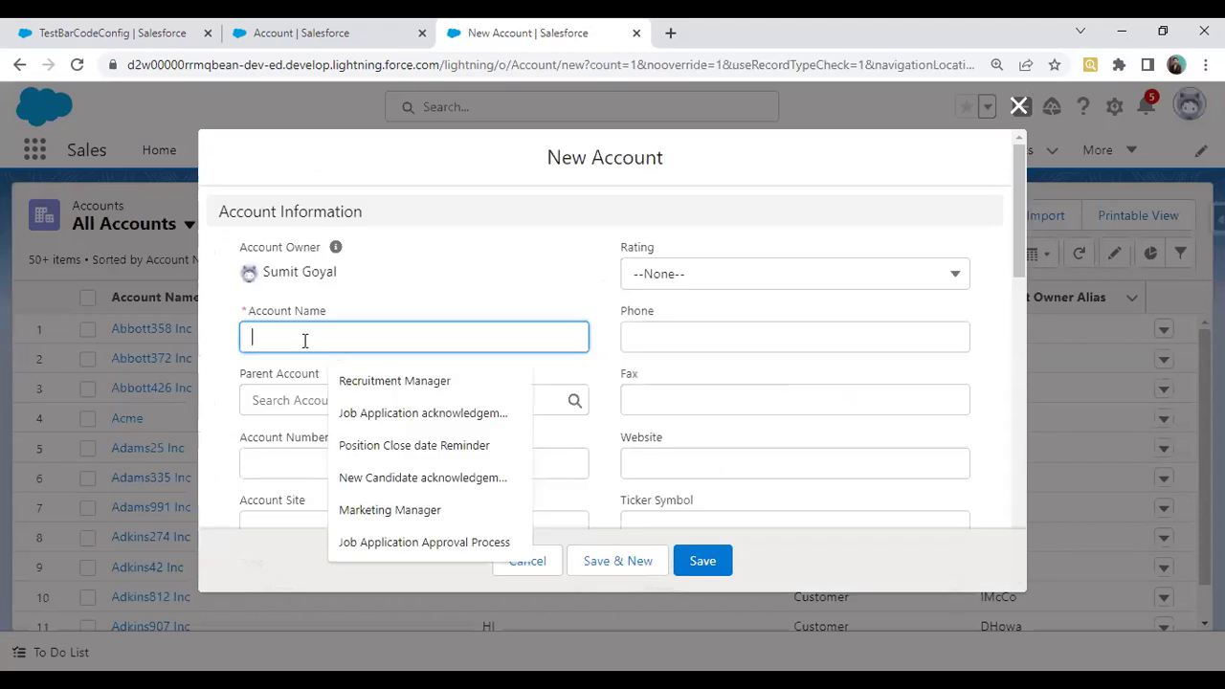
type("Aitechone")
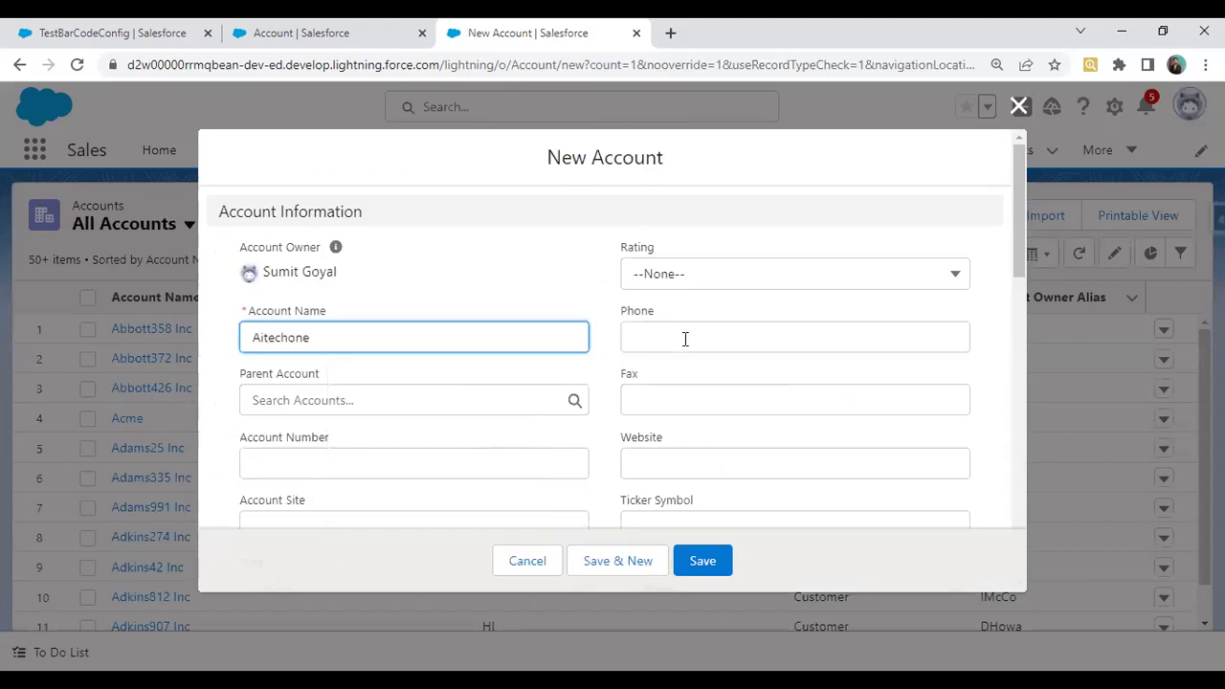
left_click(685, 339)
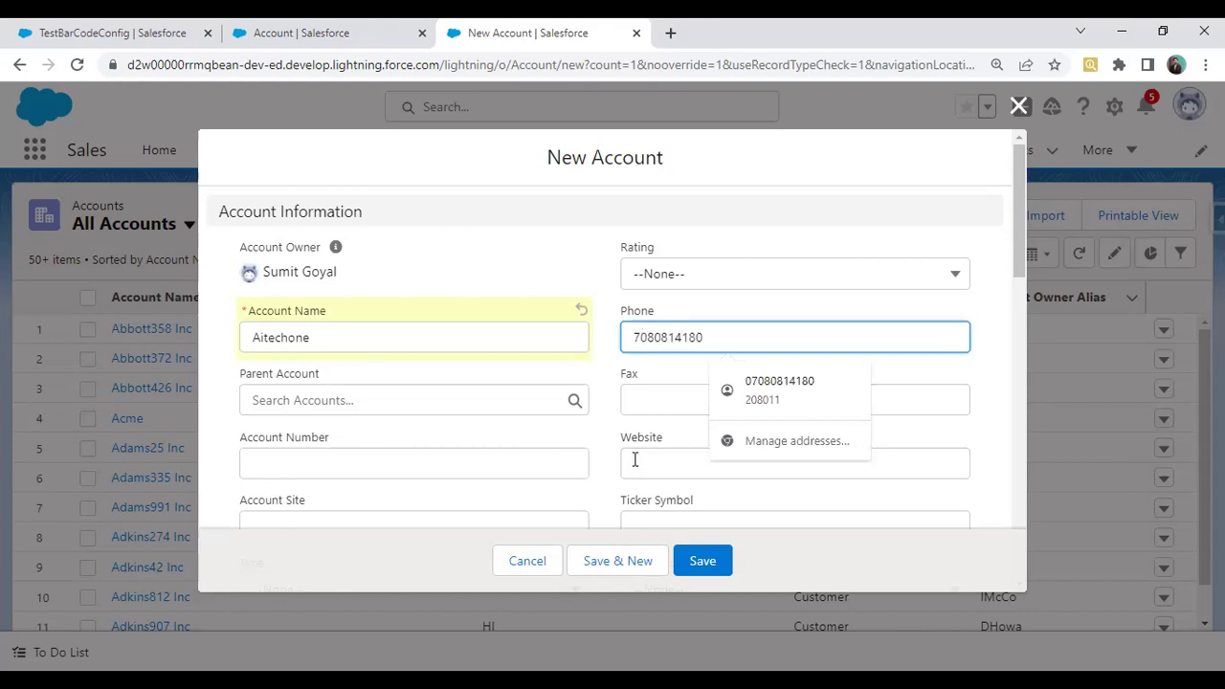
left_click(671, 459)
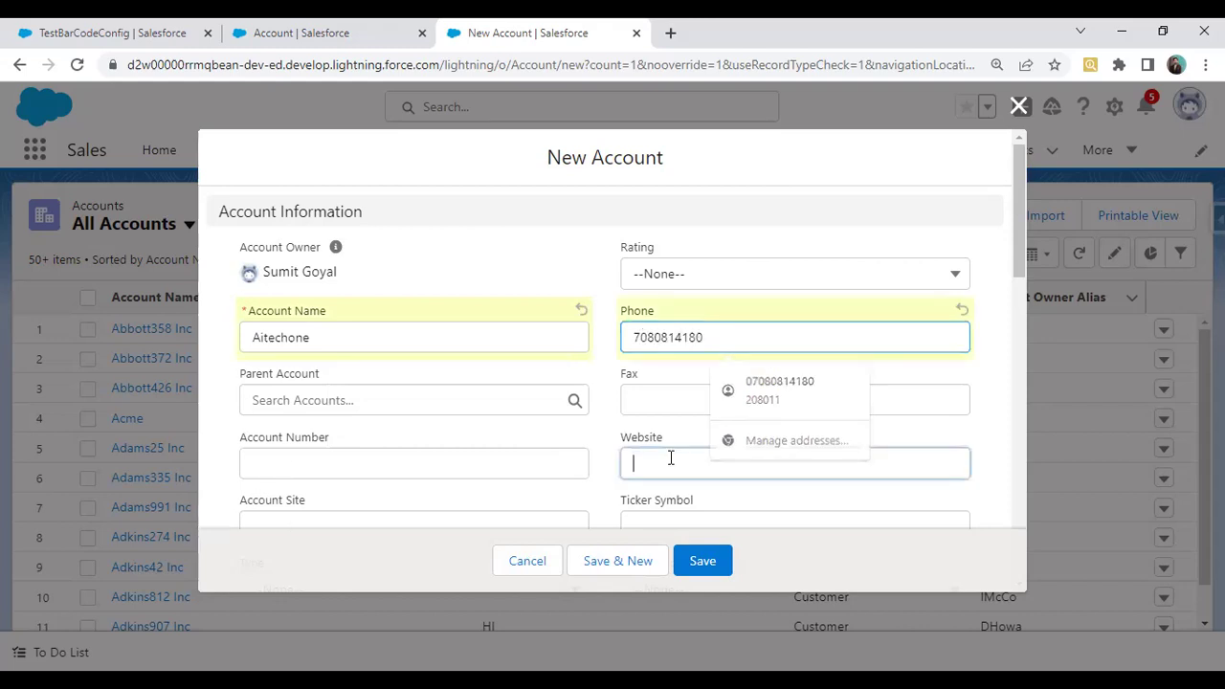
type("www.a")
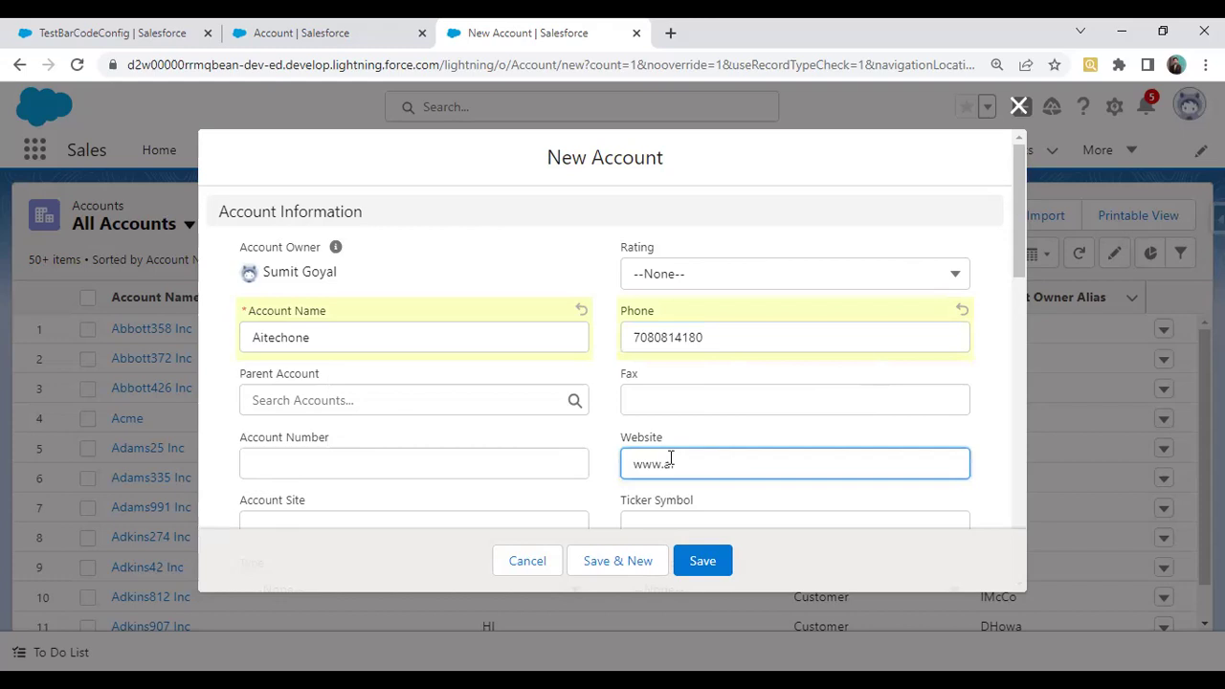
type("itechone.com")
left_click(559, 252)
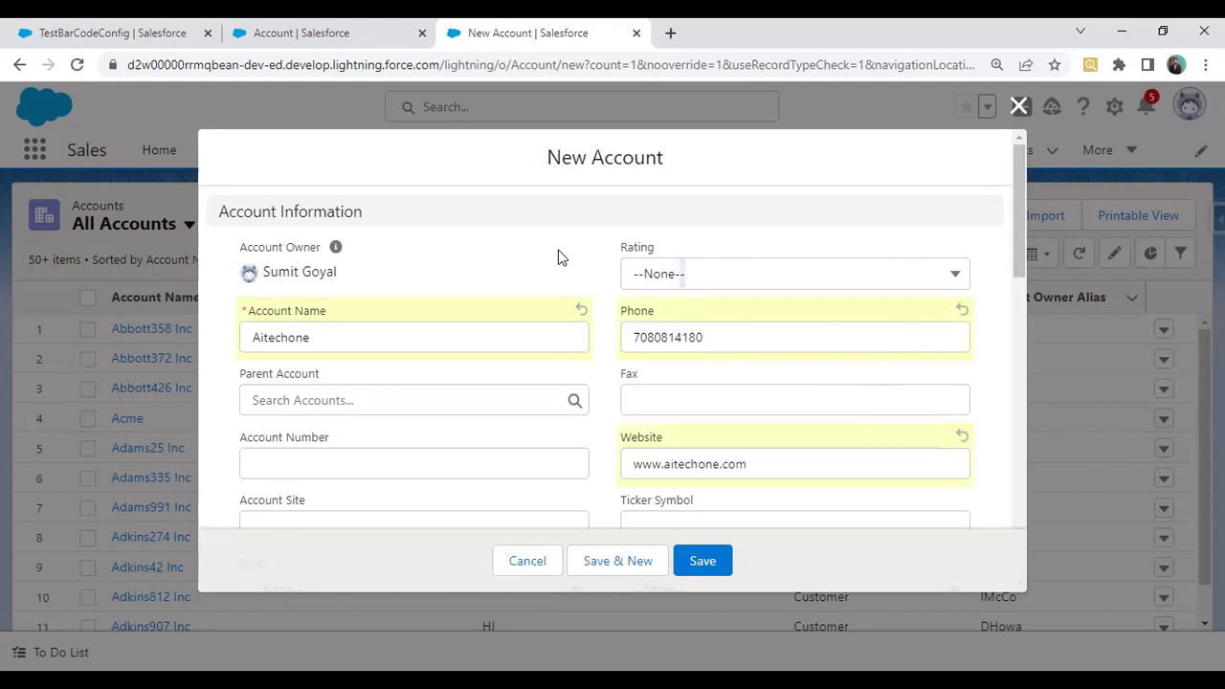
scroll(429, 462, "down", 2)
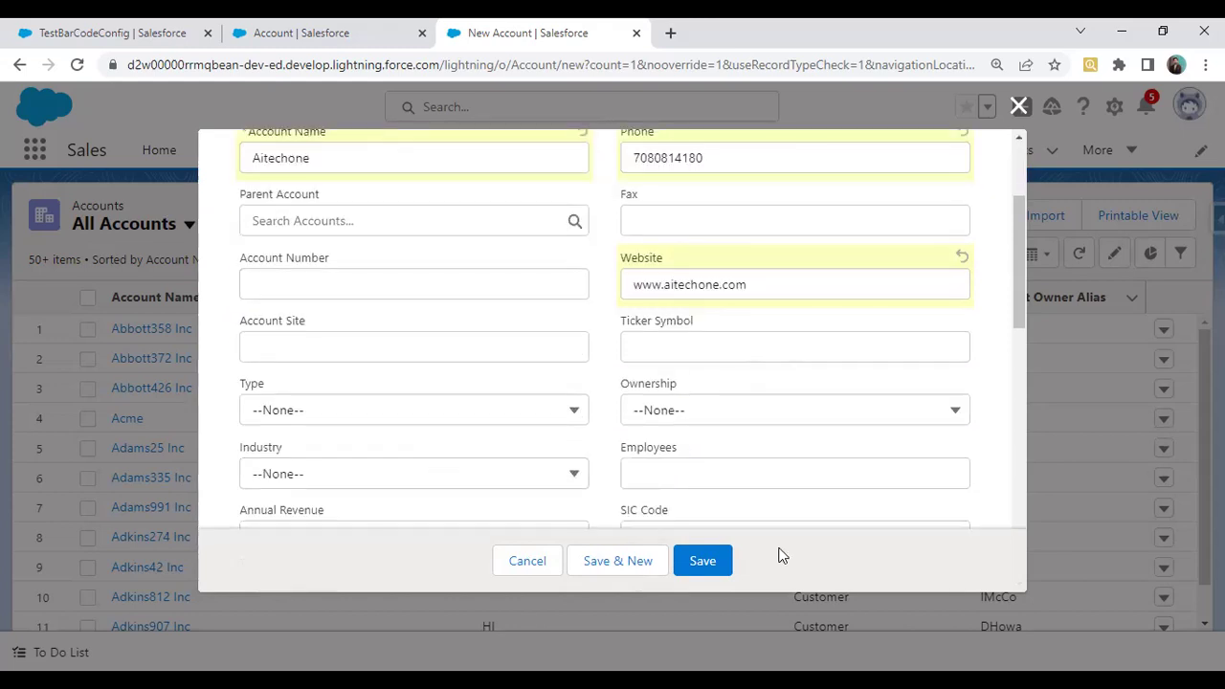